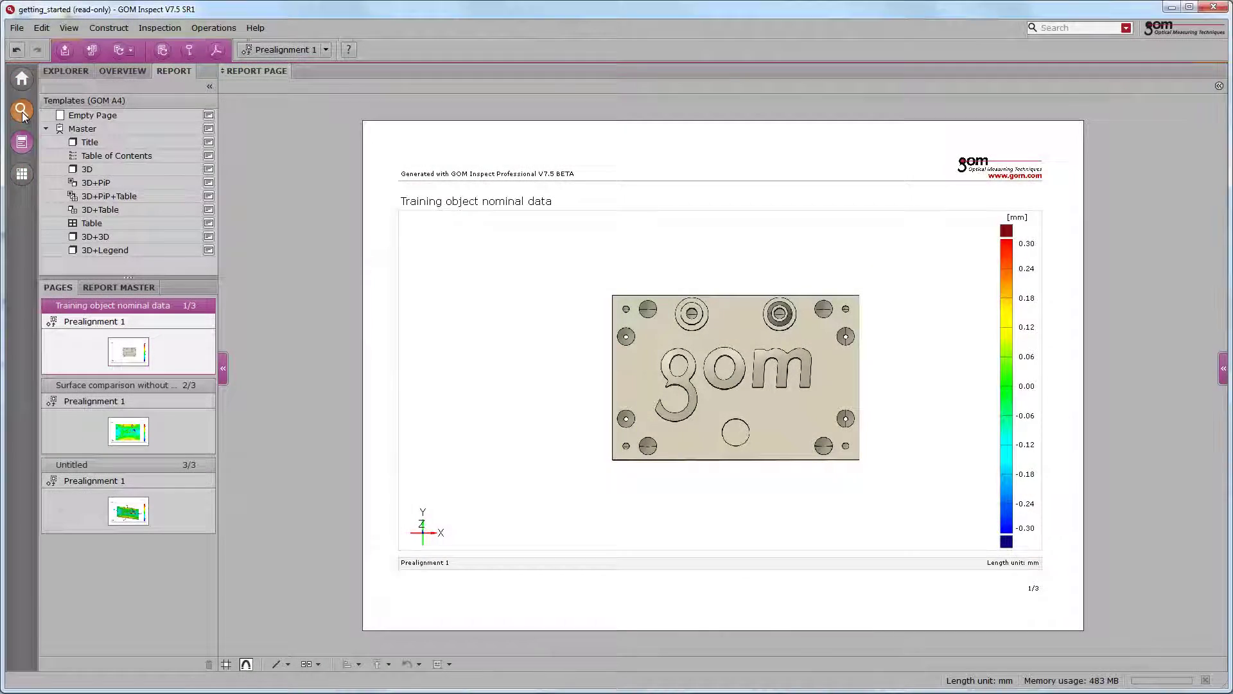
- Go from the Inspection workspace to the report pages and back to the ±0.32 mm colour map
click(22, 112)
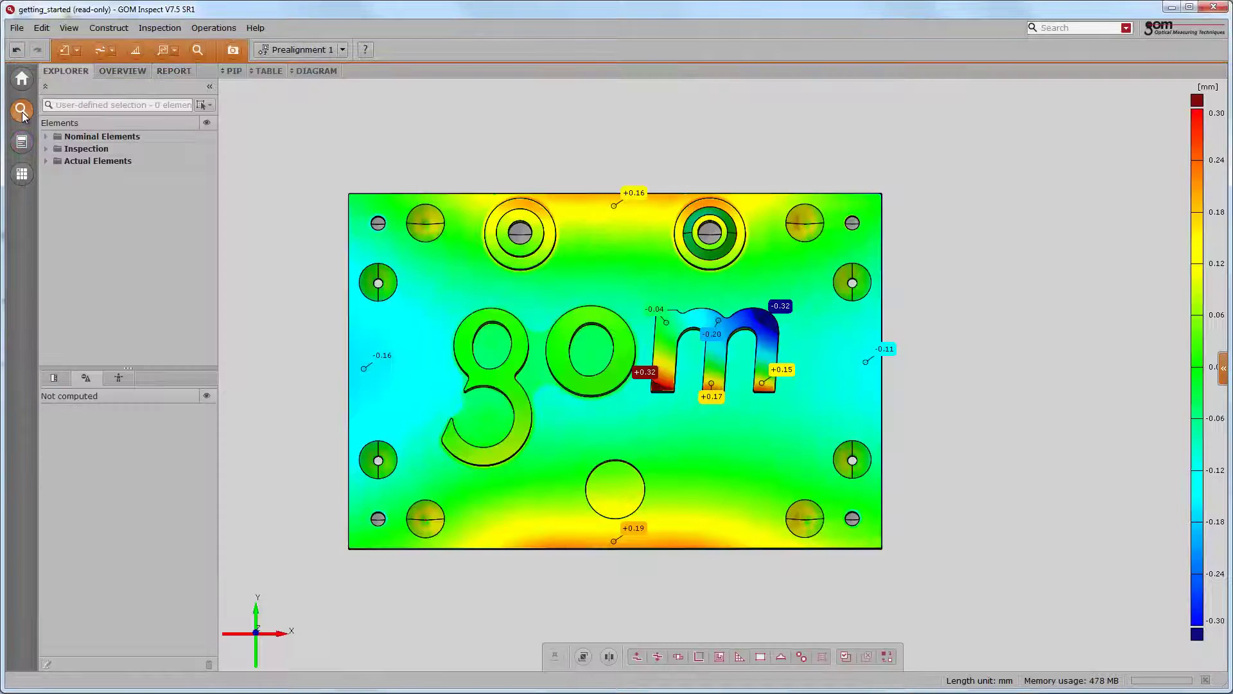
click(22, 142)
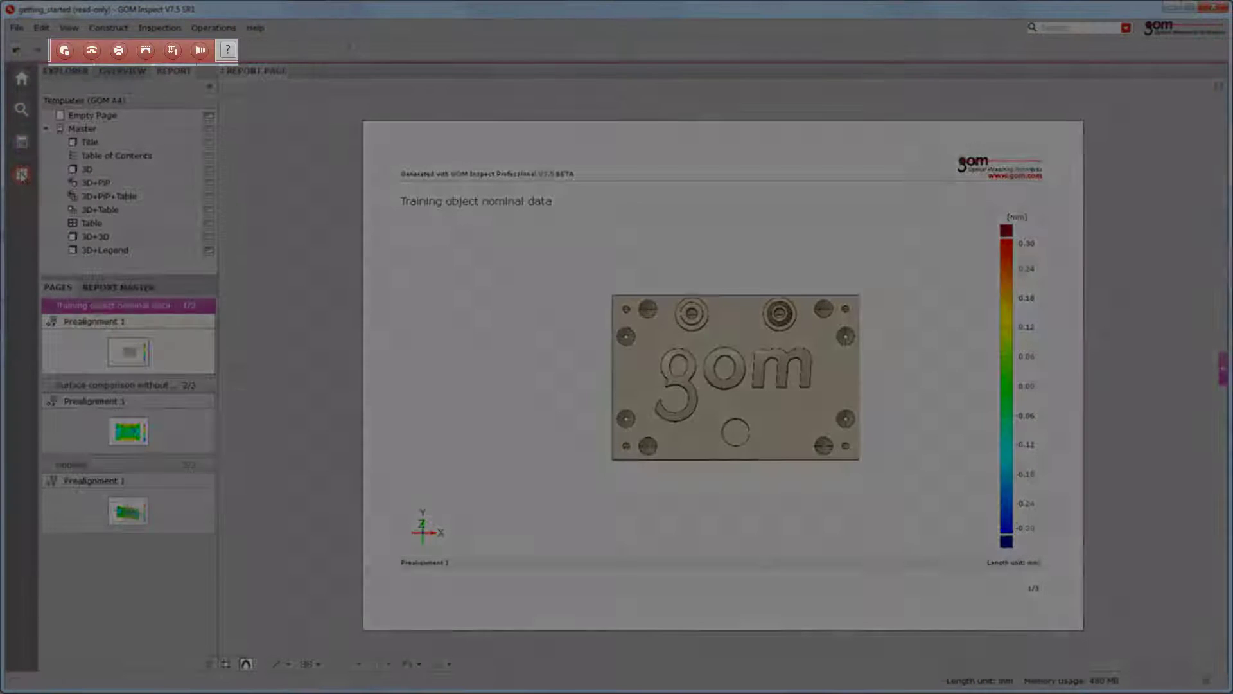
click(22, 174)
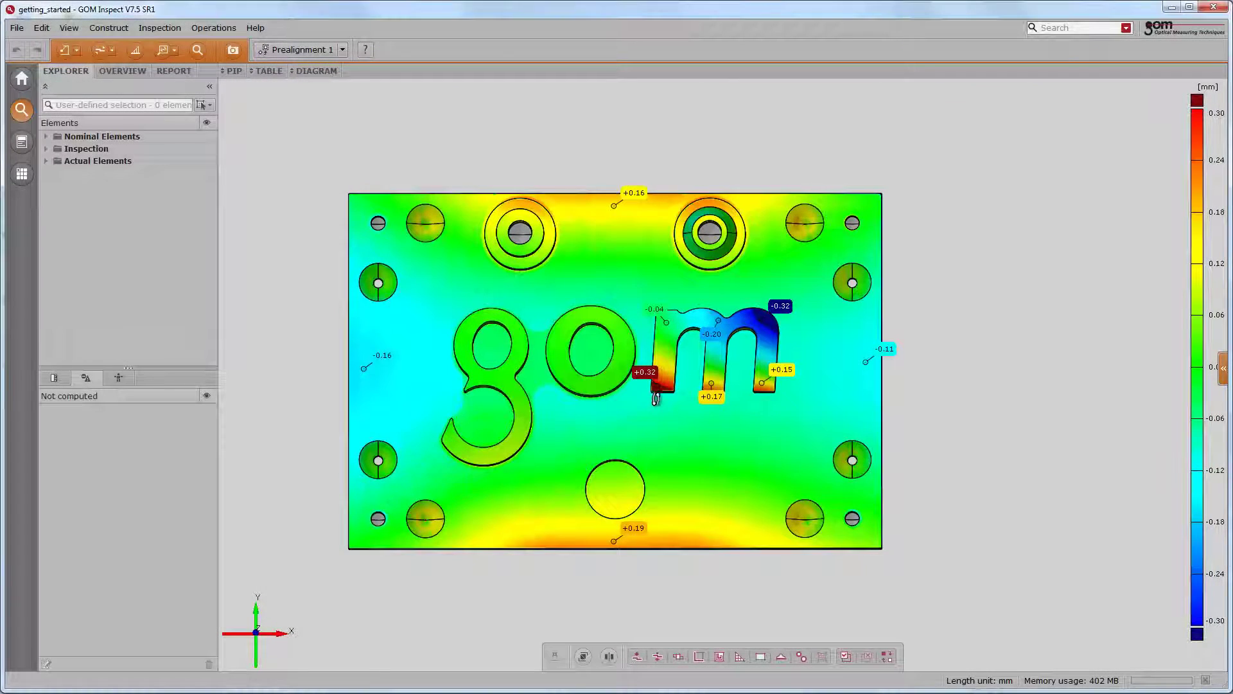
- Rotate and zoom the part, then pan the plate to the right in the view
mouse_move(654, 398)
mouse_down()
mouse_move(829, 414)
mouse_move(597, 417)
mouse_move(629, 385)
mouse_move(650, 395)
mouse_move(583, 355)
mouse_move(639, 388)
mouse_up()
scroll(621, 391, up, 10)
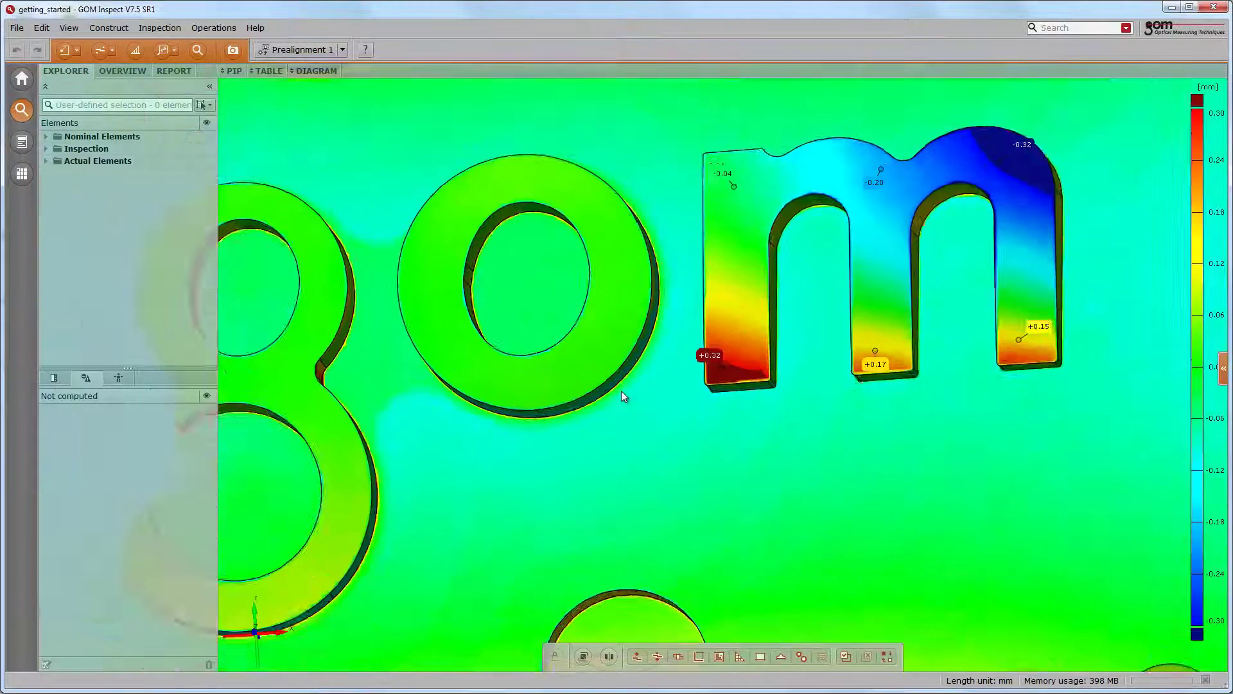
scroll(621, 390, down, 10)
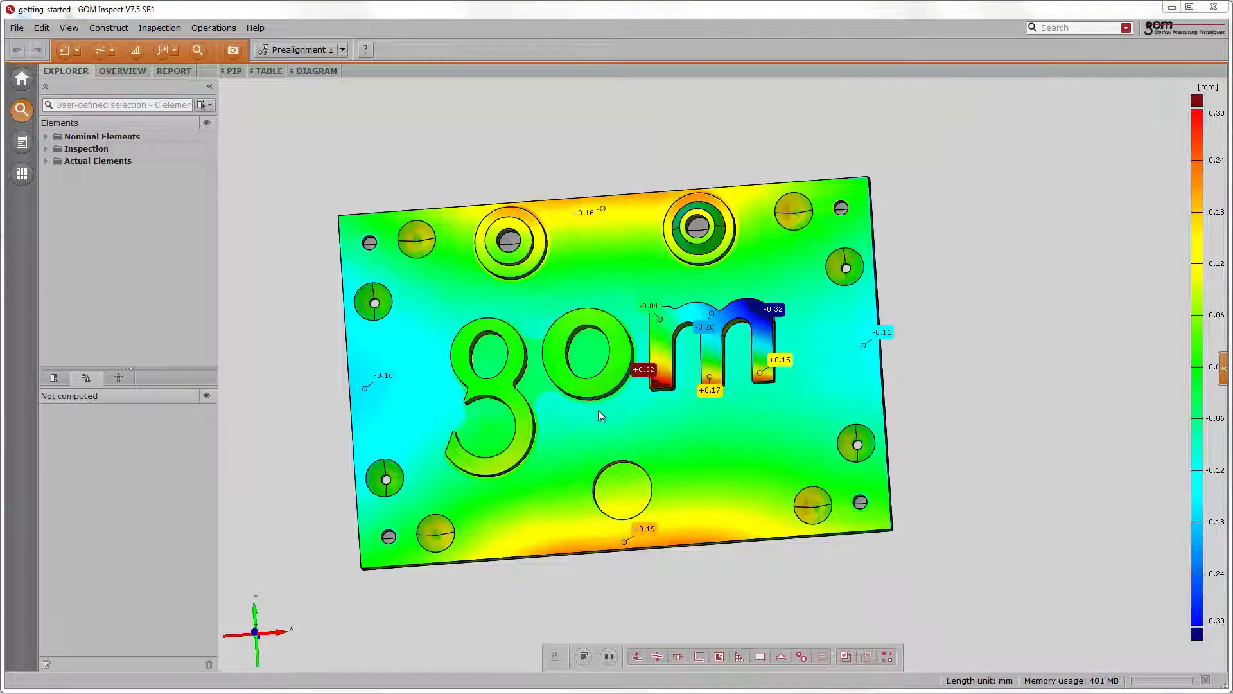
right_drag(598, 411, 686, 412)
- Show the plate in top, isometric and front views, ending in isometric
mouse_move(292, 619)
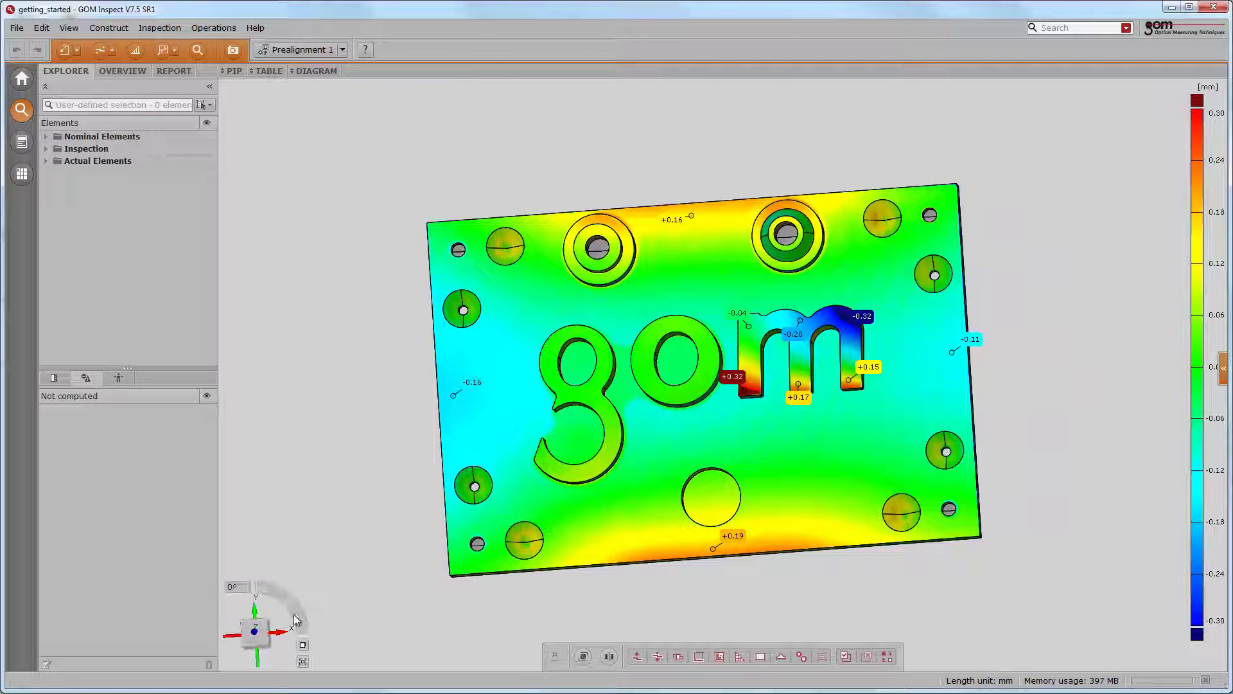
click(255, 631)
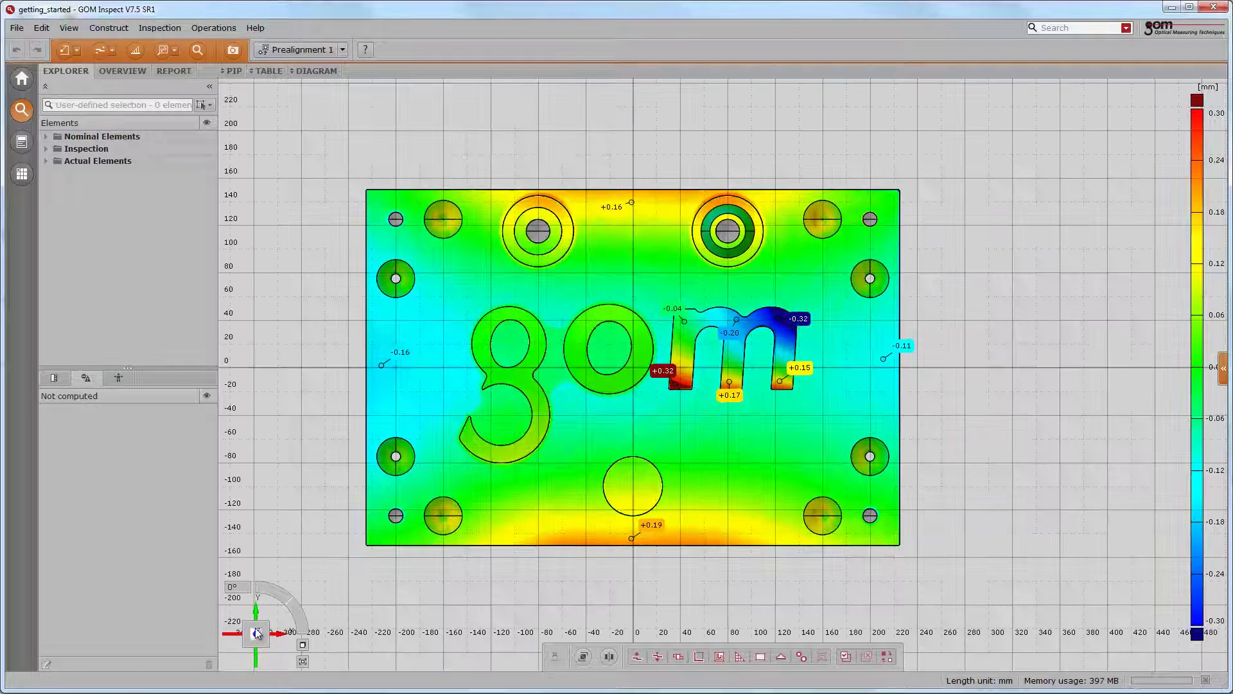
click(267, 647)
click(259, 645)
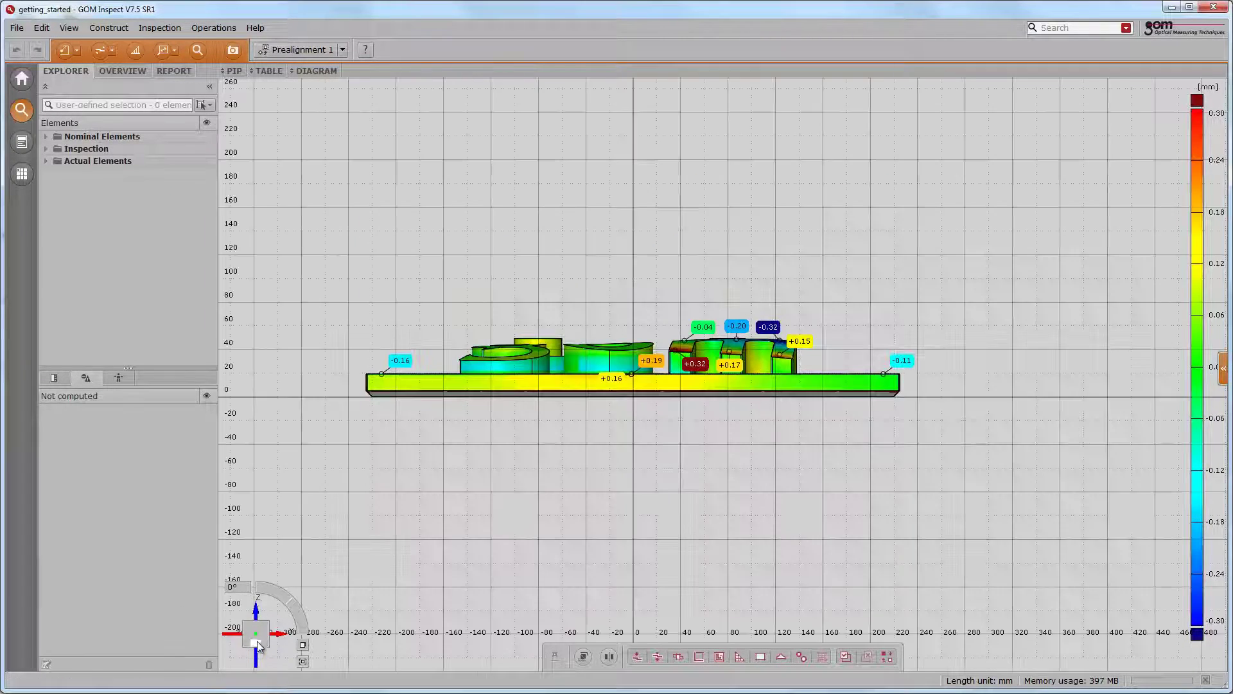
click(266, 626)
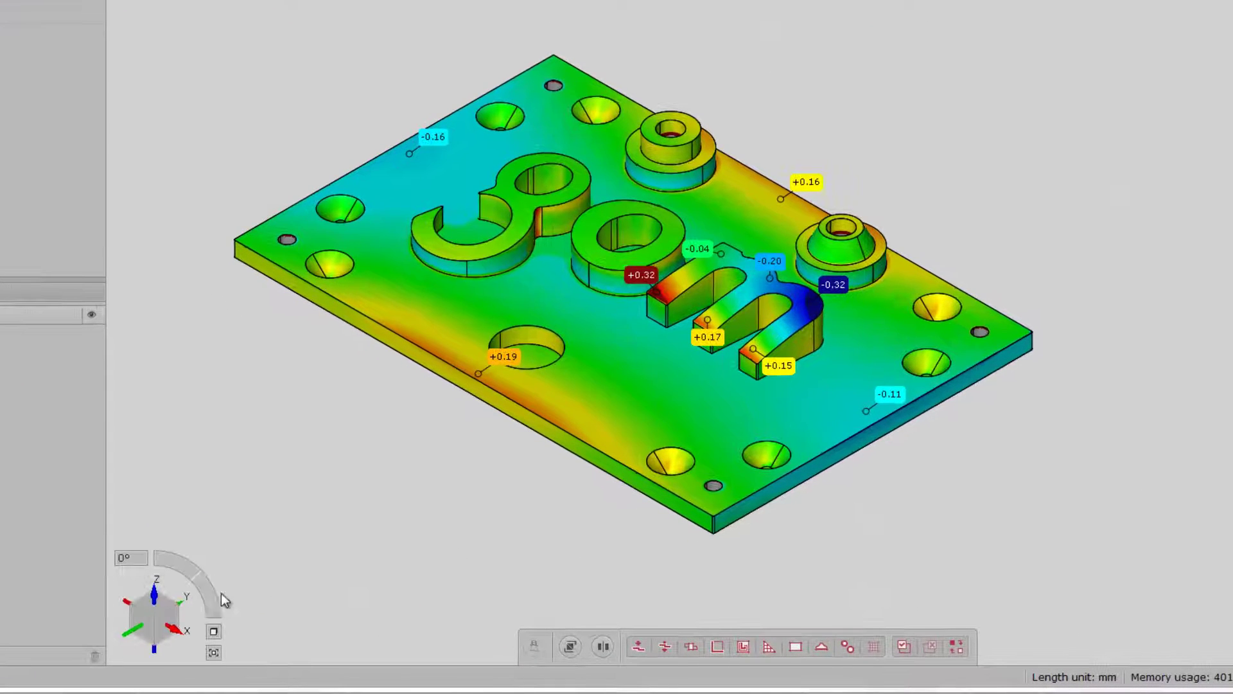
- Rotate the view by -15°, then try Y-axis-only rotation and restore free rotation
drag(309, 614, 290, 607)
drag(197, 583, 214, 618)
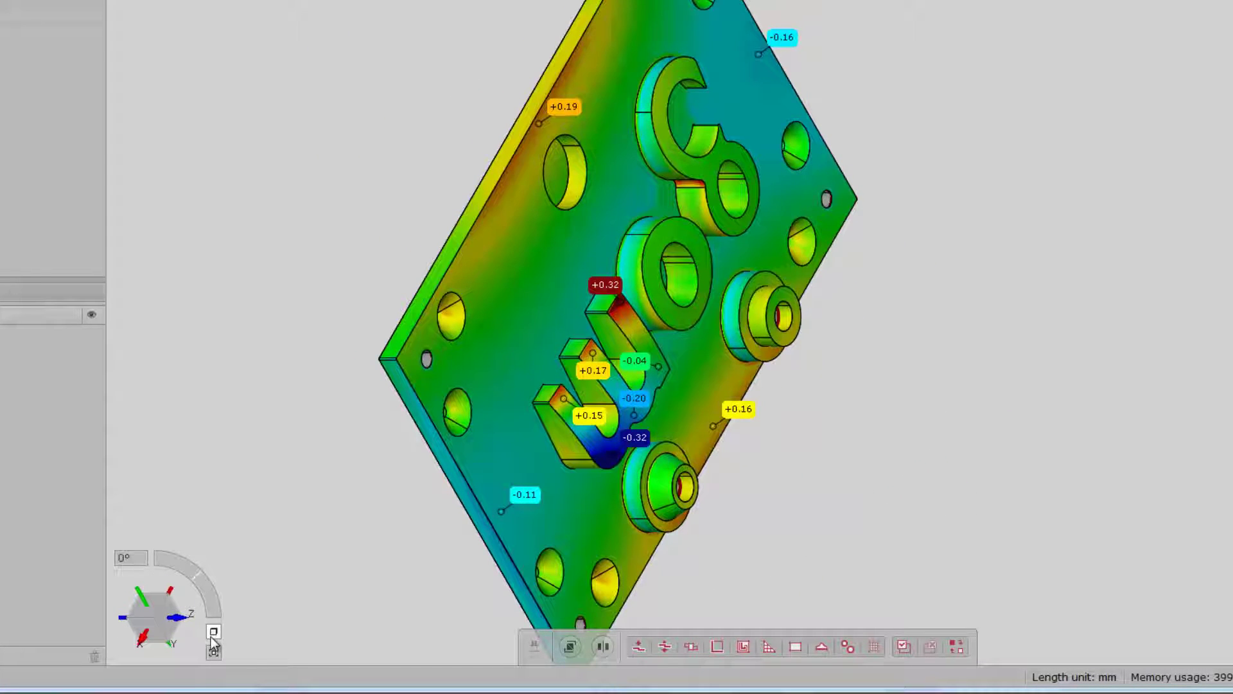
click(214, 634)
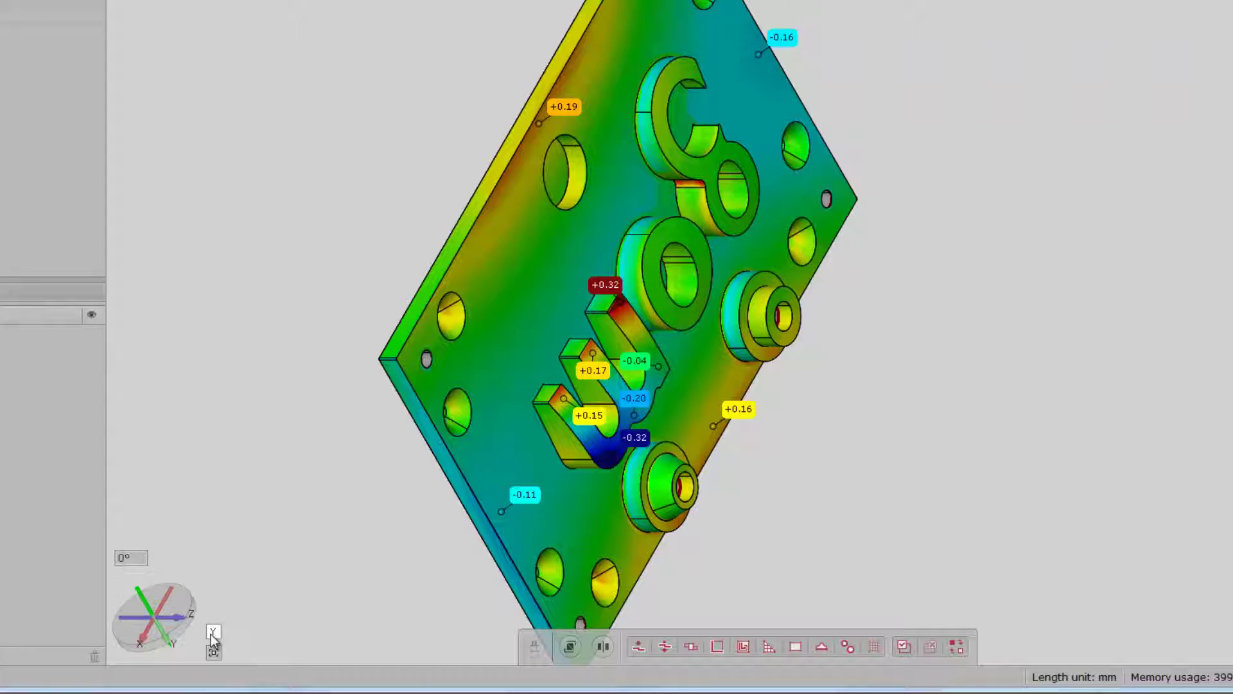
click(213, 633)
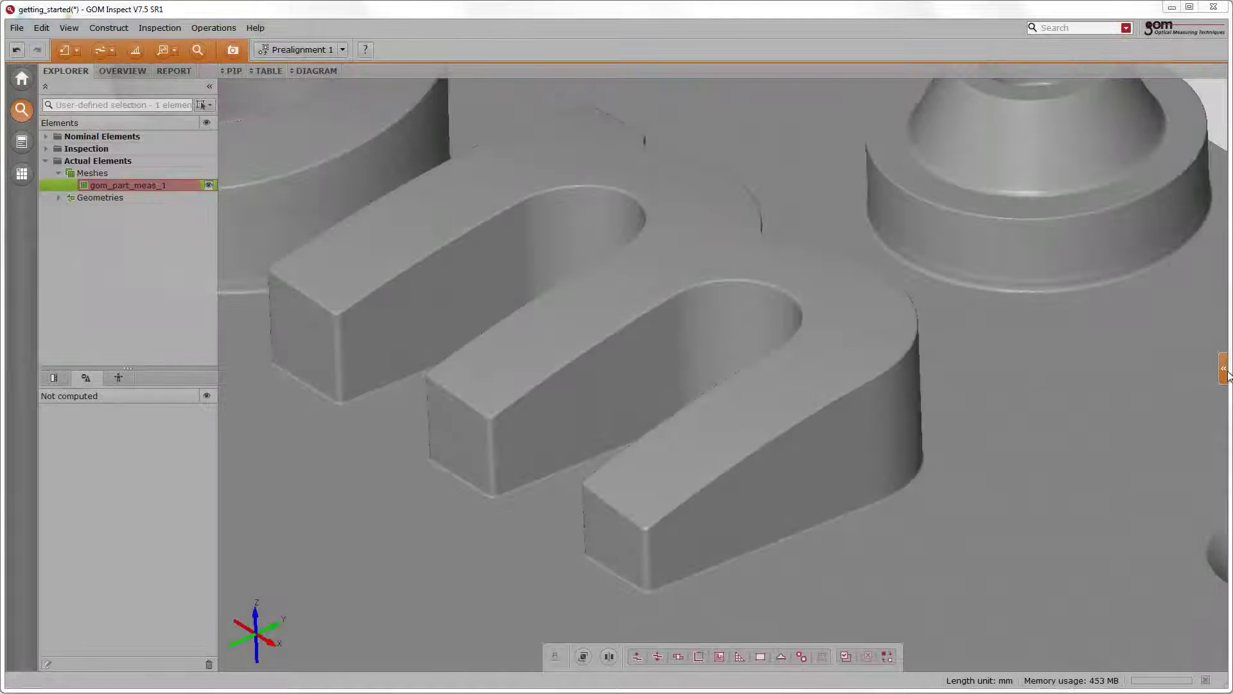
- In gom_part_meas_1's display properties, toggle Mesh structure on and off and raise Transparency
click(1224, 367)
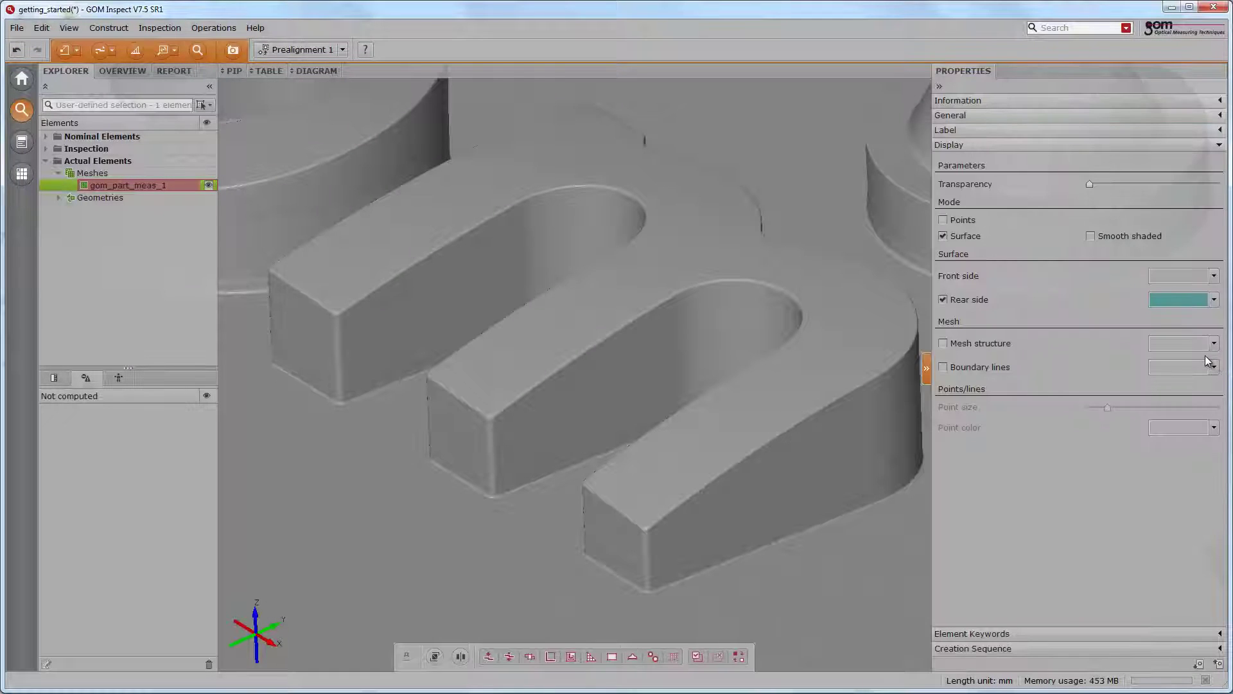
click(1223, 368)
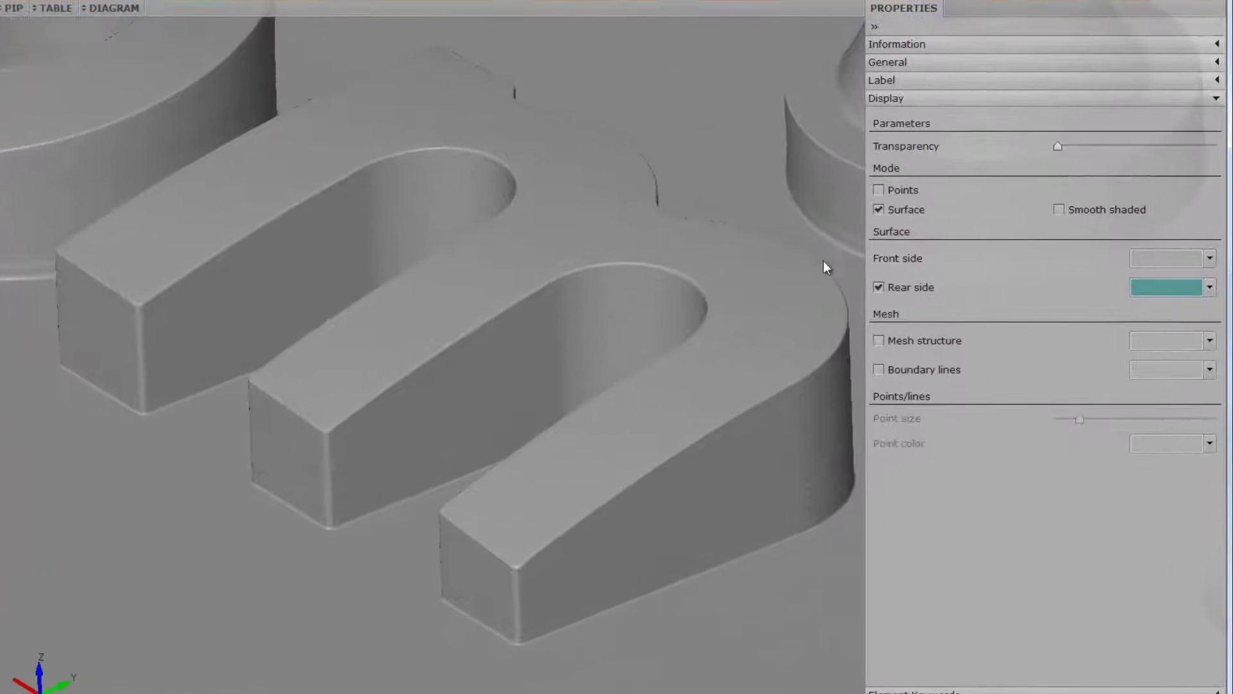
click(879, 340)
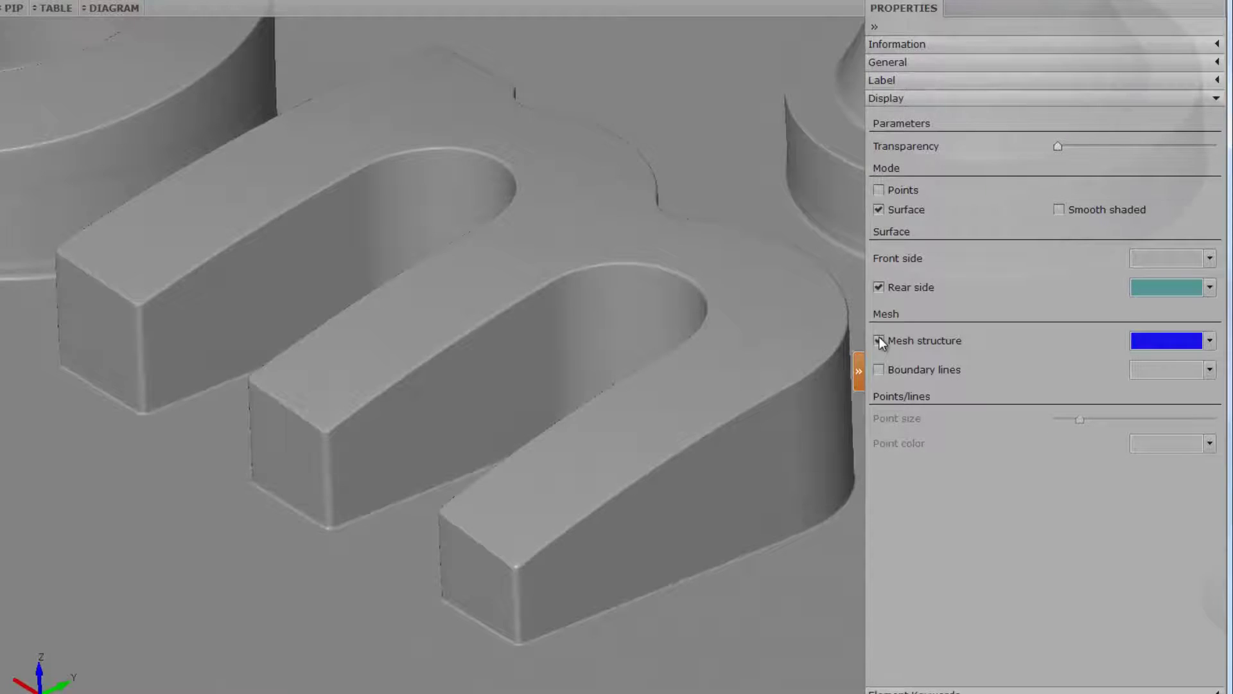
click(879, 340)
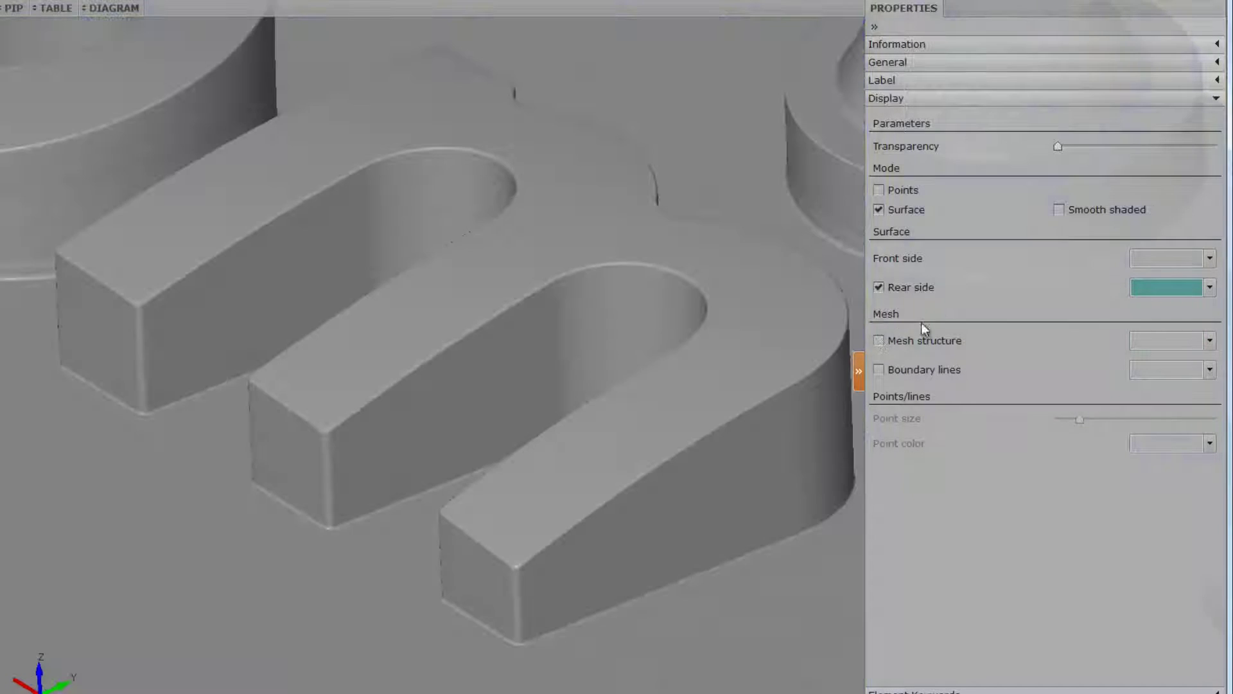
mouse_move(1057, 147)
mouse_down()
mouse_move(1135, 151)
mouse_move(1057, 147)
mouse_up()
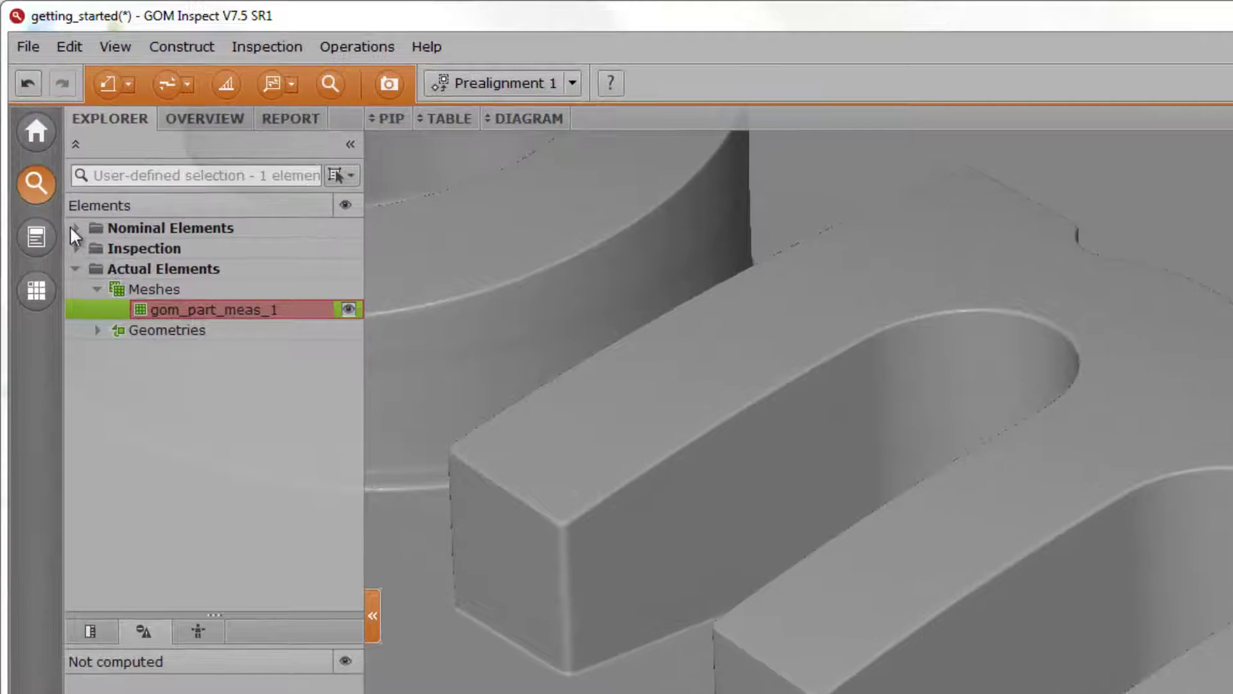
- Expand Nominal Elements and Inspection in the Explorer and select Surface Comparisons On CAD
click(70, 226)
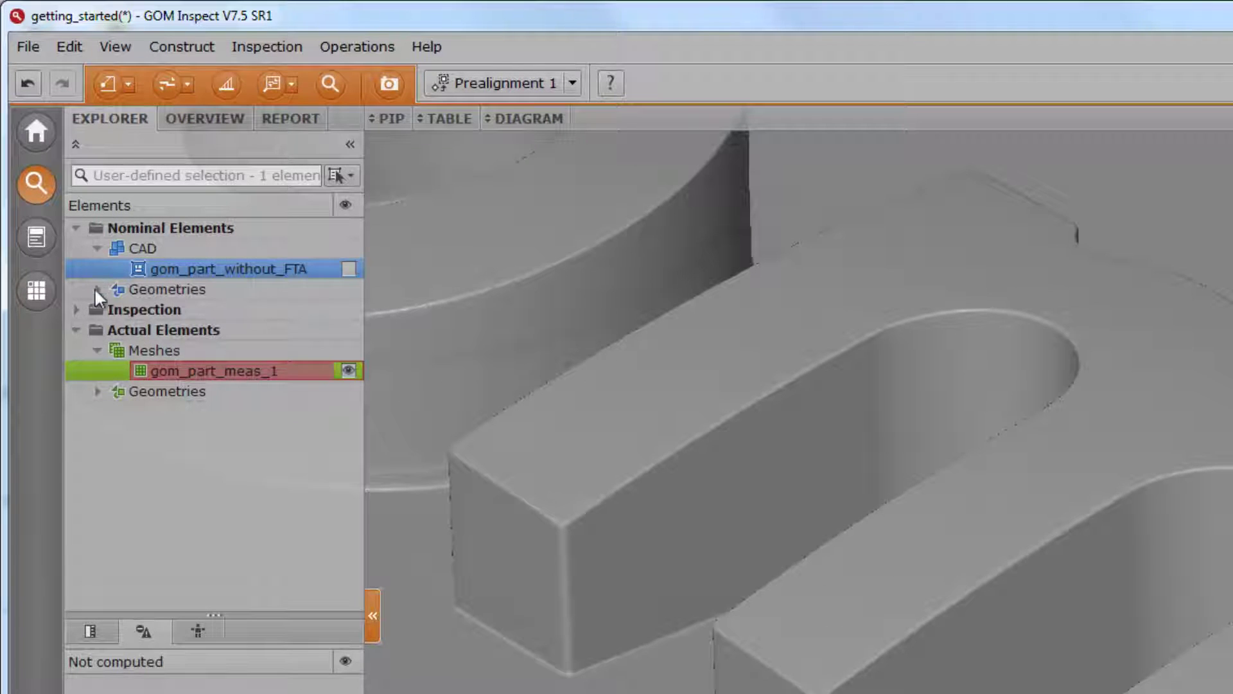
click(77, 309)
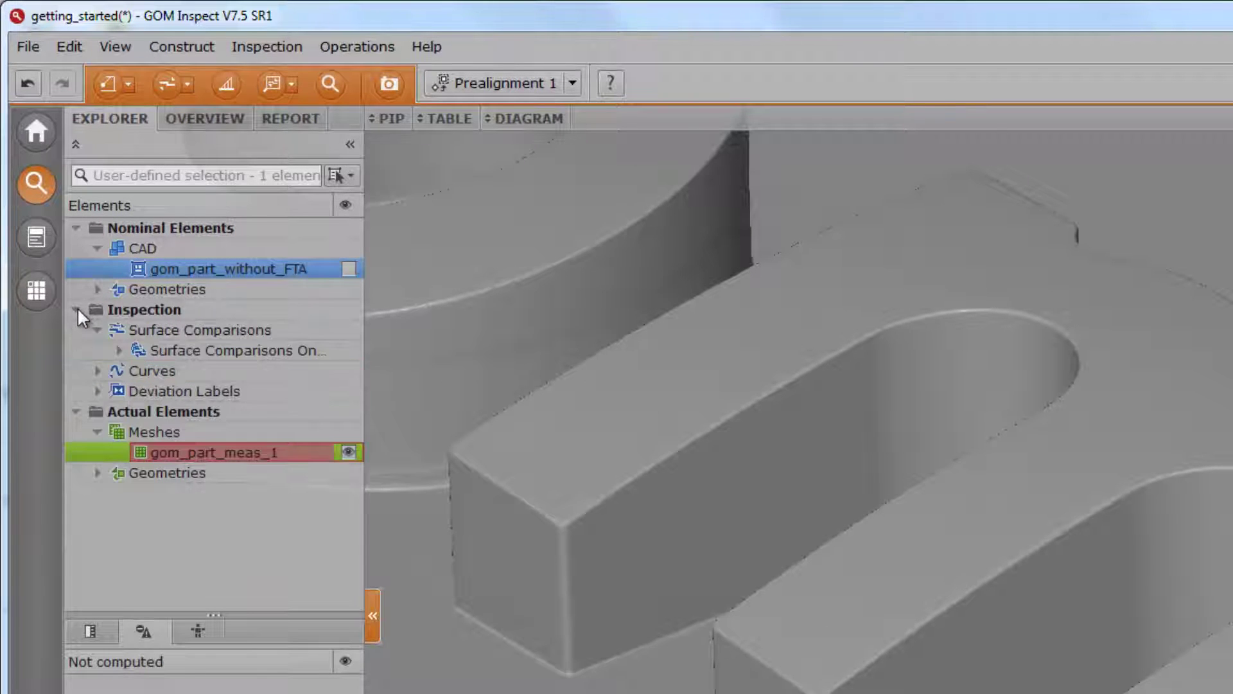
click(155, 350)
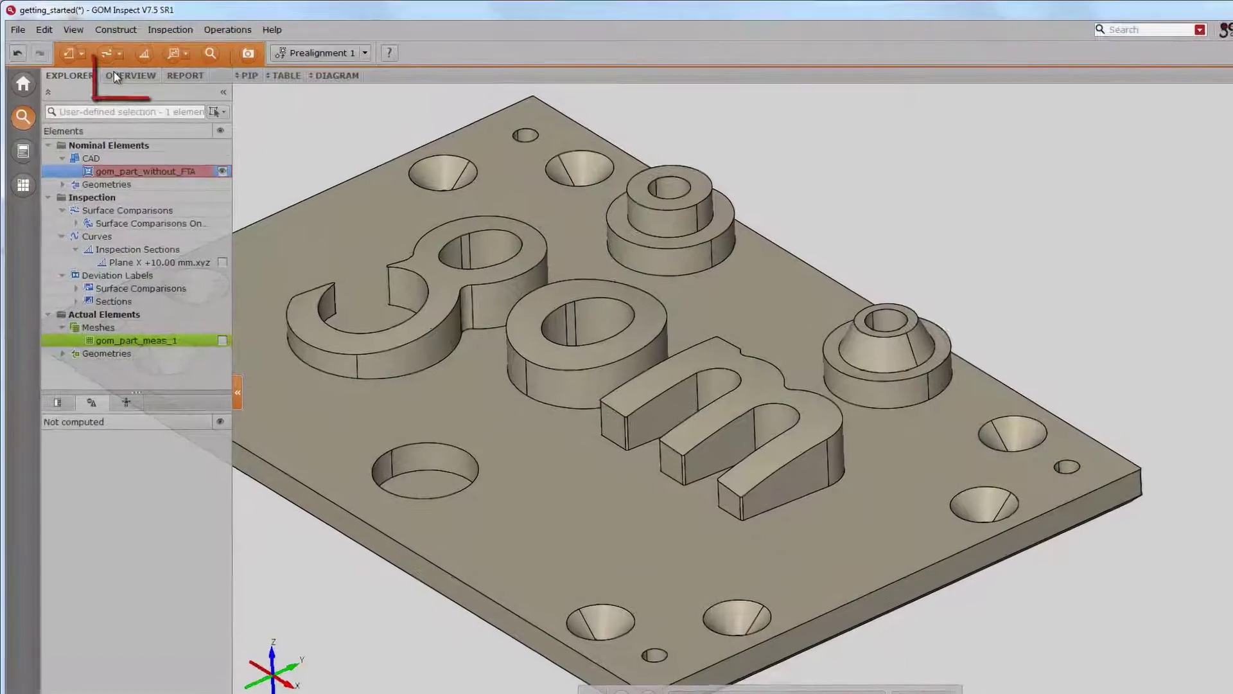
- Browse the Overview tab's category, computation status and imported elements folders
click(114, 72)
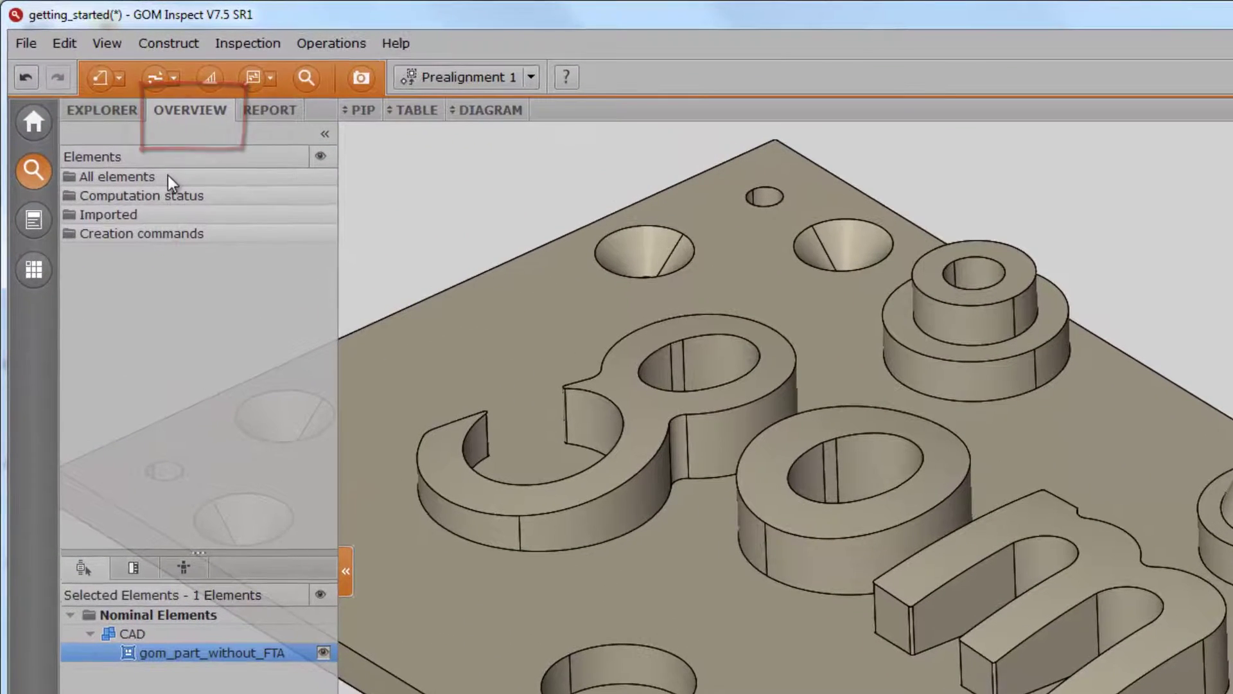
double_click(167, 176)
double_click(168, 251)
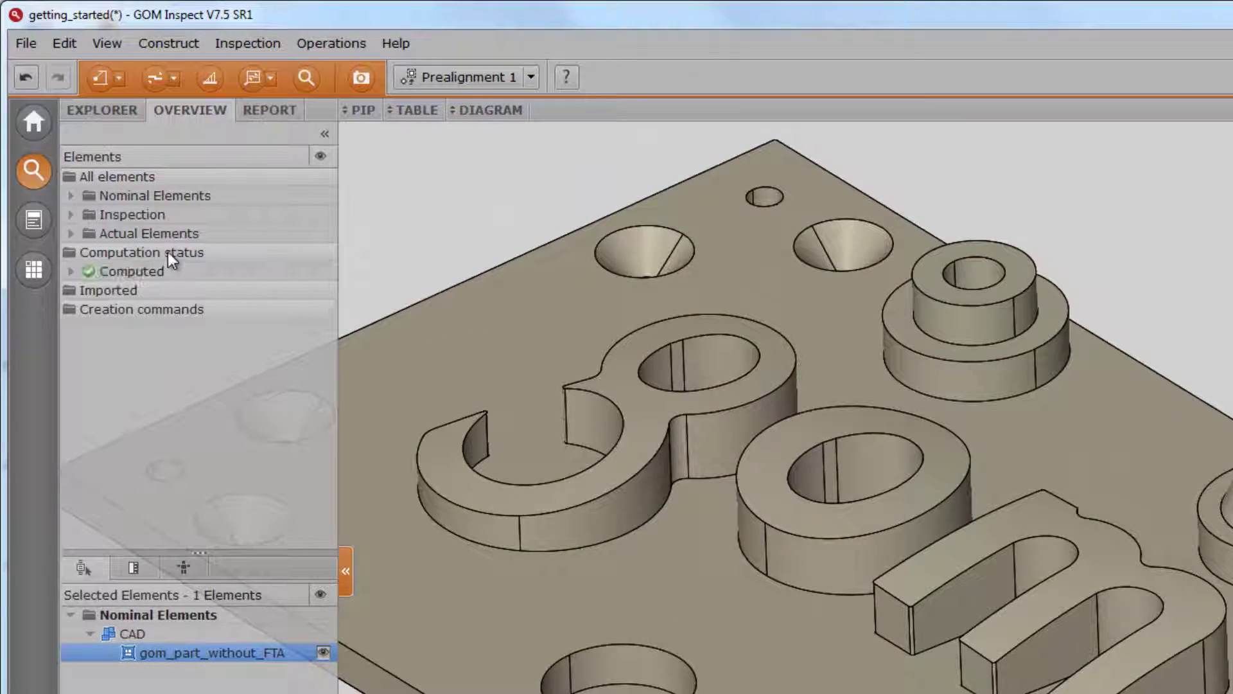
double_click(167, 291)
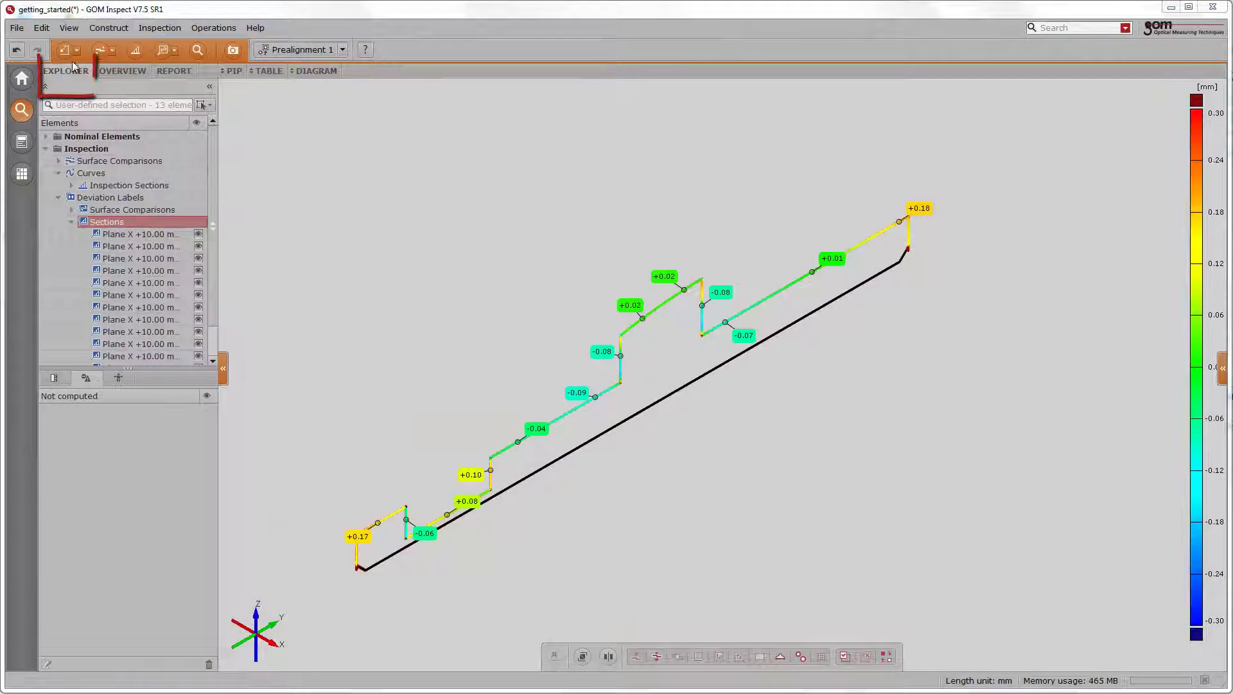
- Create a tag named 'Section' for the 13 section deviation labels
click(41, 27)
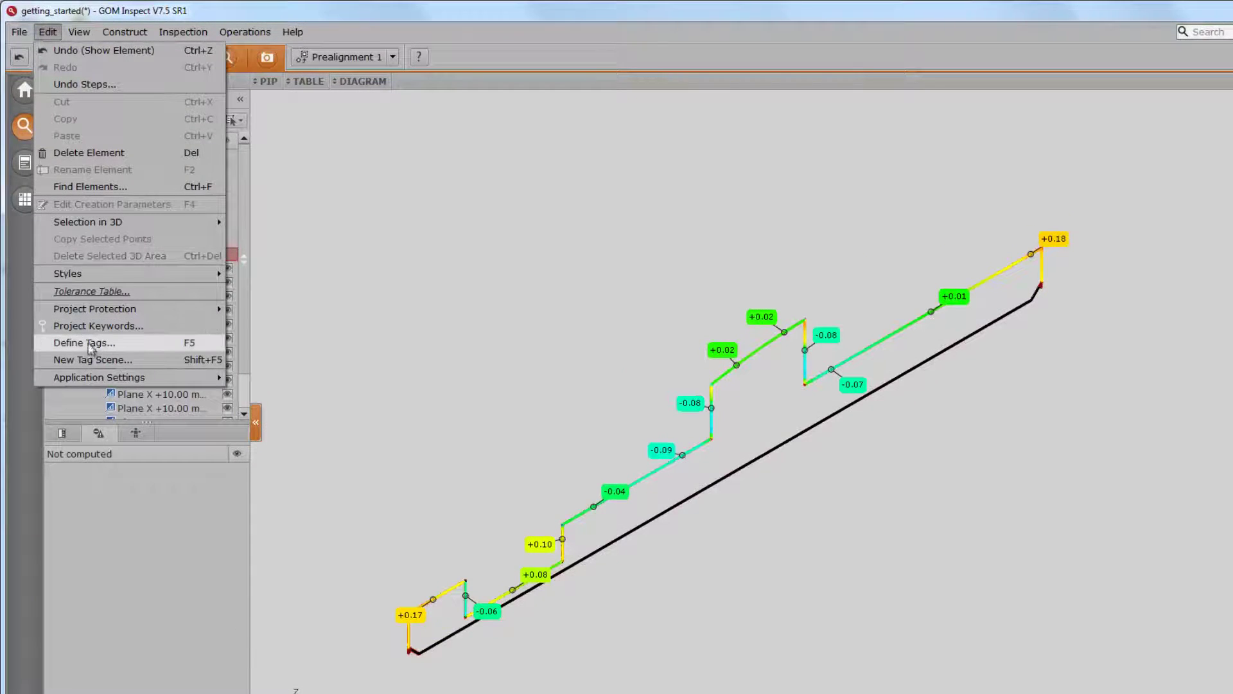
click(89, 347)
text(Section)
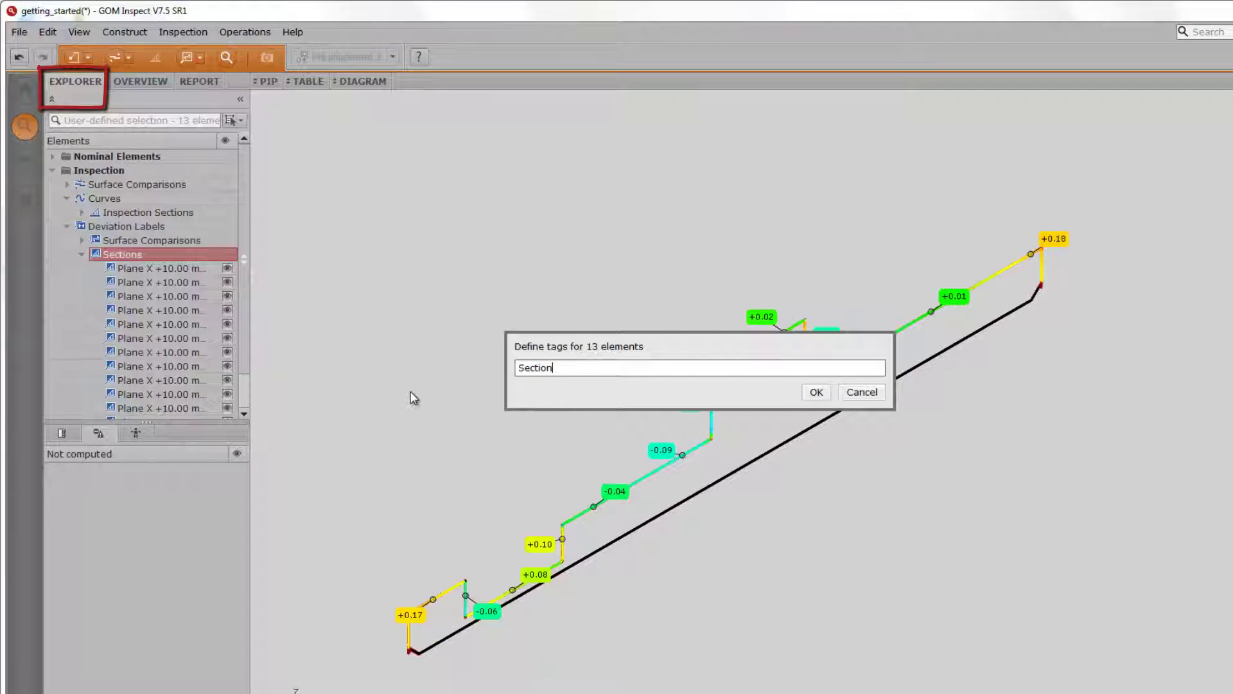
click(817, 393)
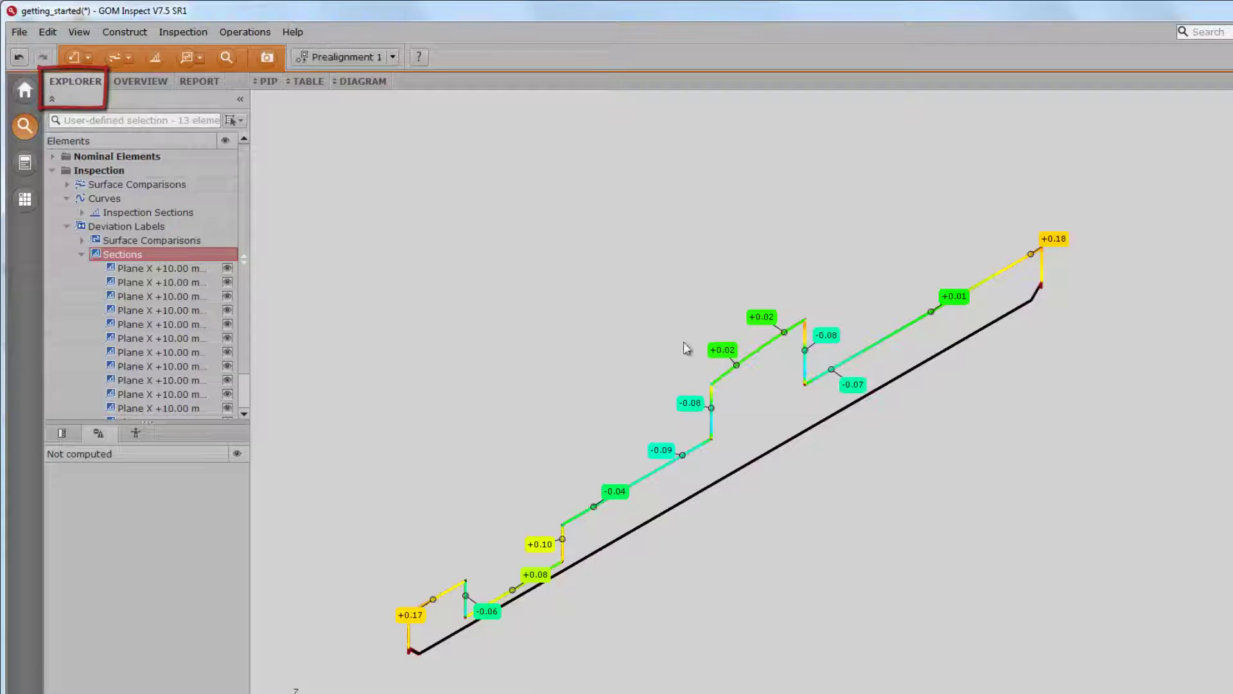
- Show only the CAD from the Overview's All elements tree, then restore the Section scene
click(143, 81)
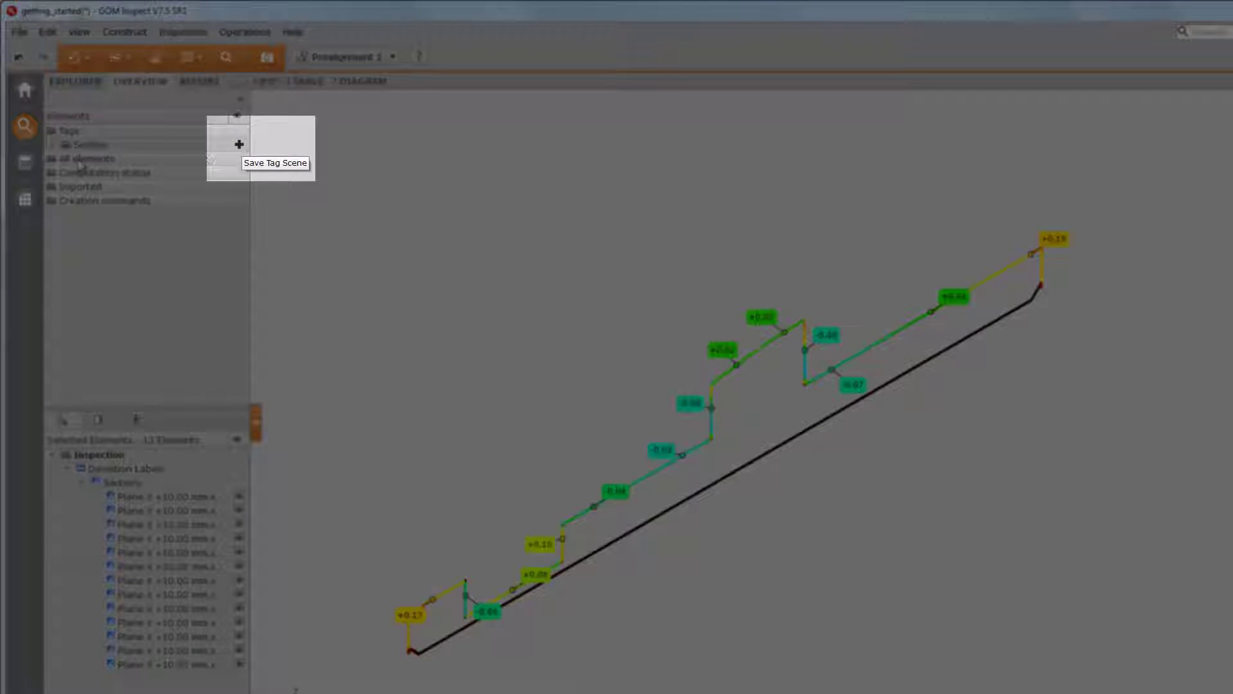
double_click(81, 159)
click(70, 172)
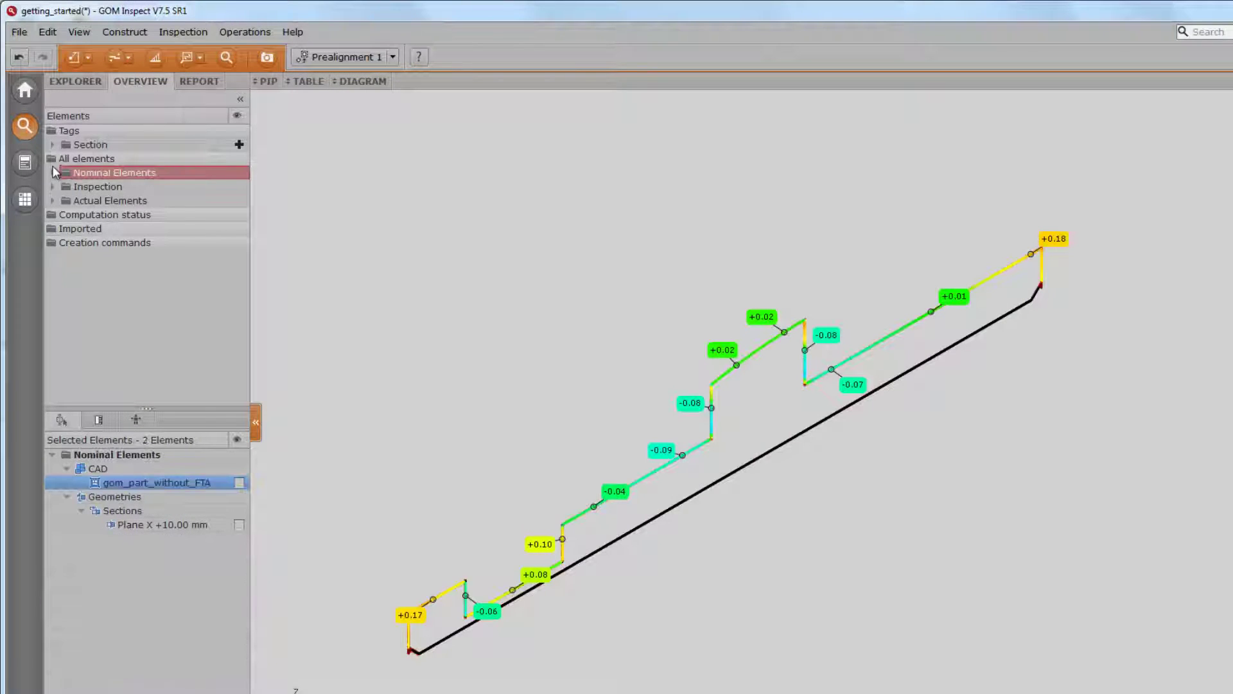
click(53, 172)
click(92, 188)
double_click(91, 187)
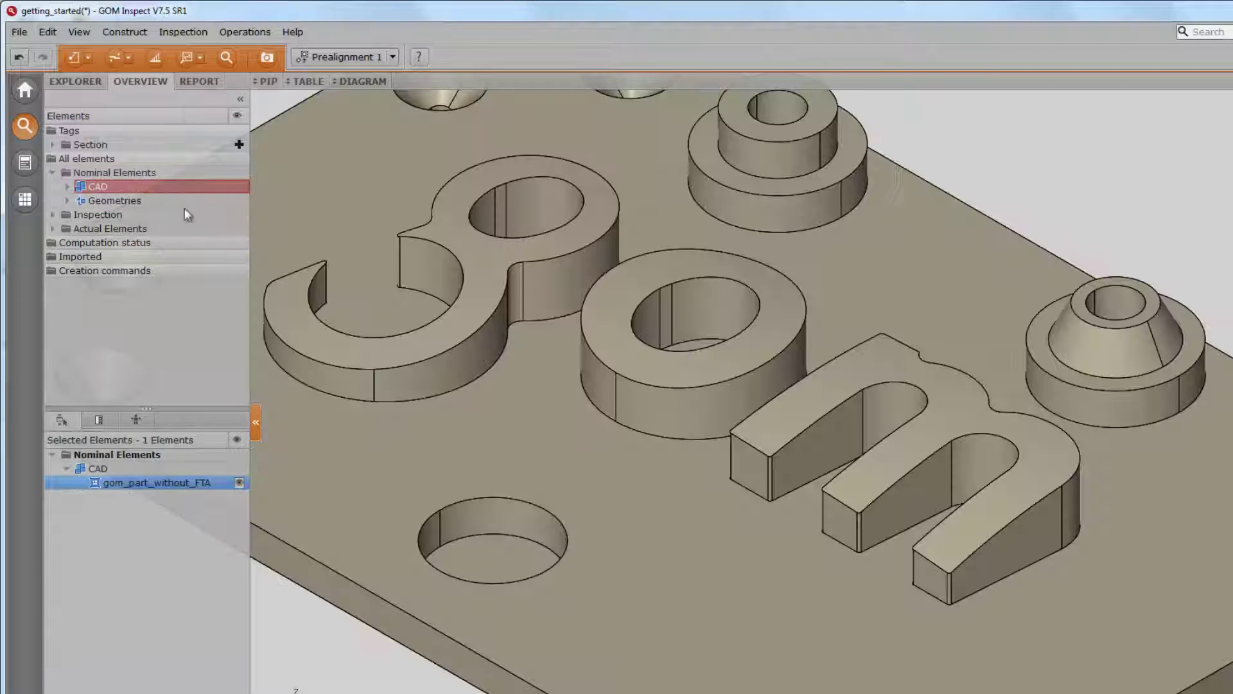
drag(131, 143, 519, 194)
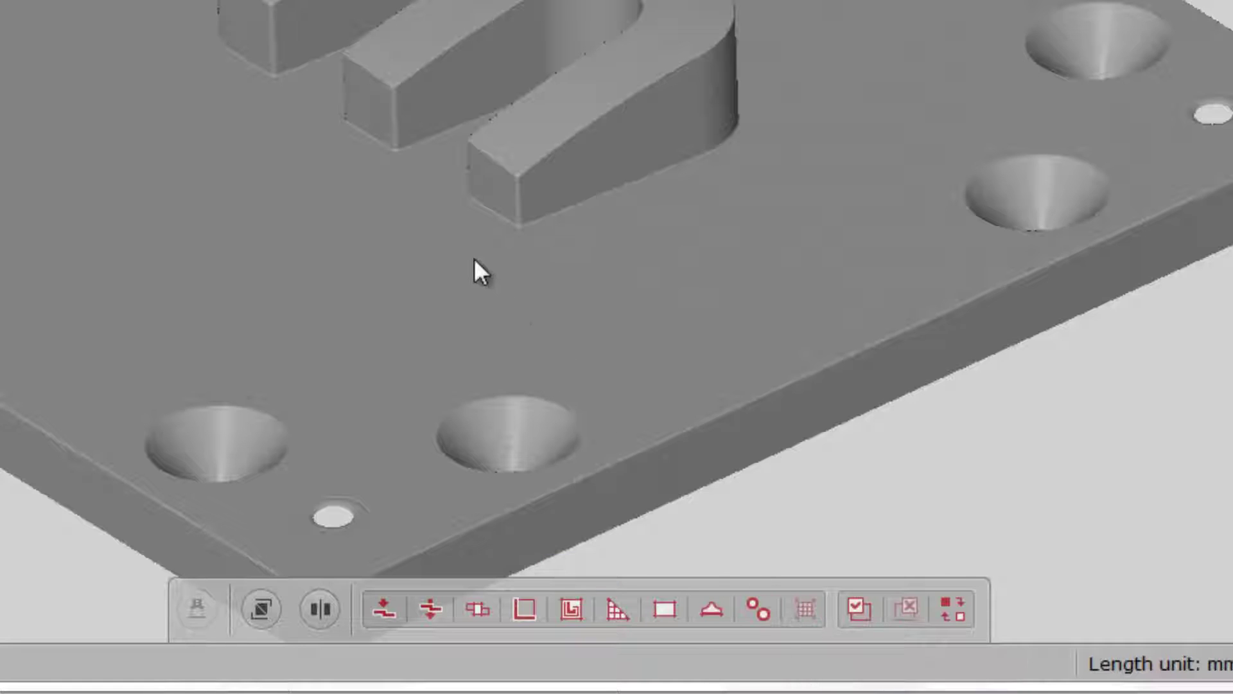
- Bring up the point selection context menu on the grey measured mesh
right_click(450, 206)
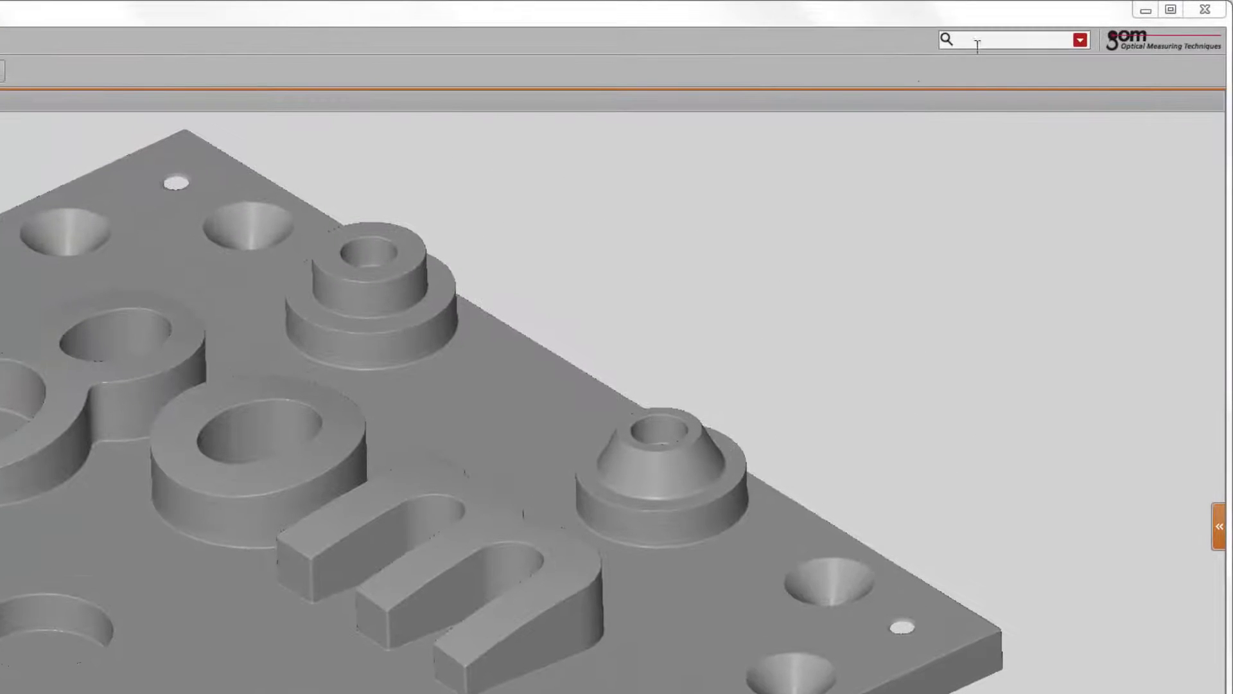
- Search the commands for 'new' and choose New project
click(978, 47)
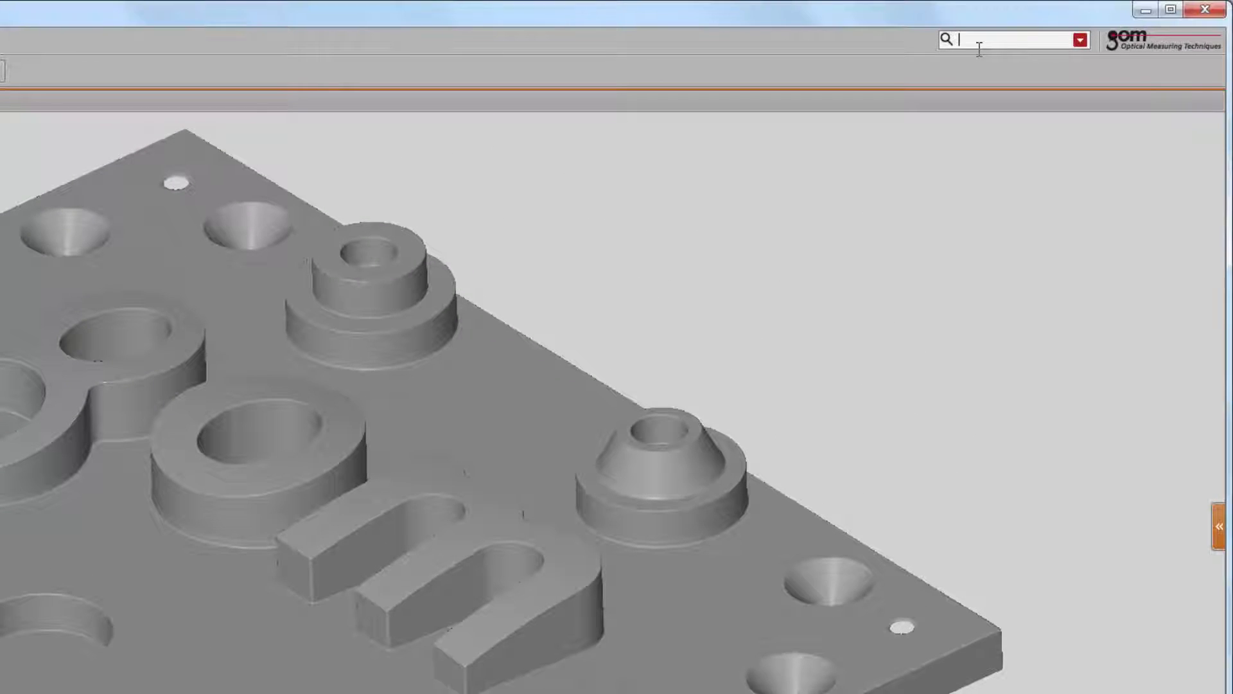
text(new)
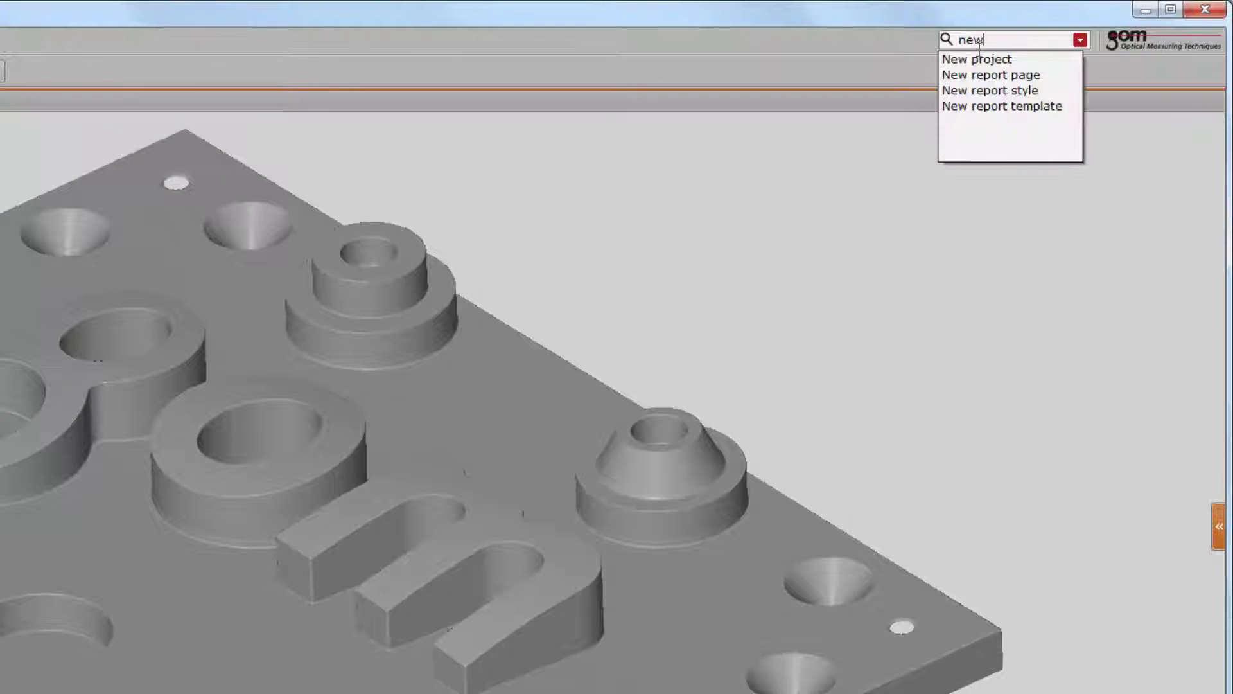
key(Down)
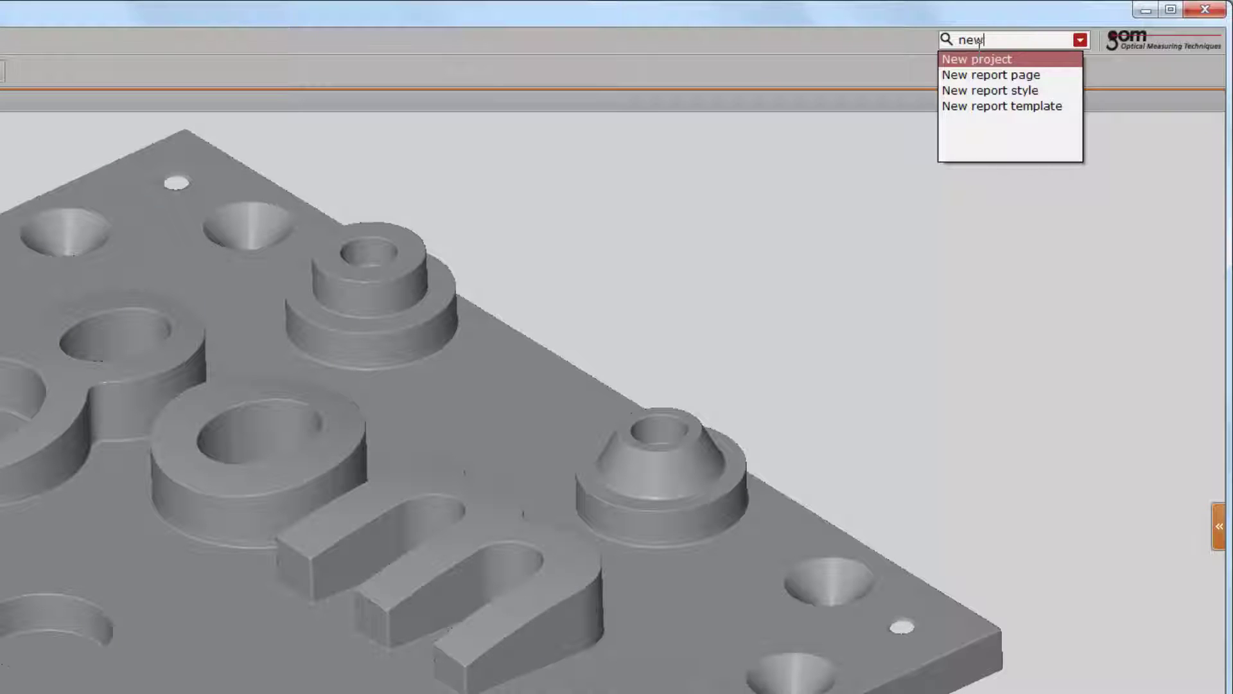
key(Return)
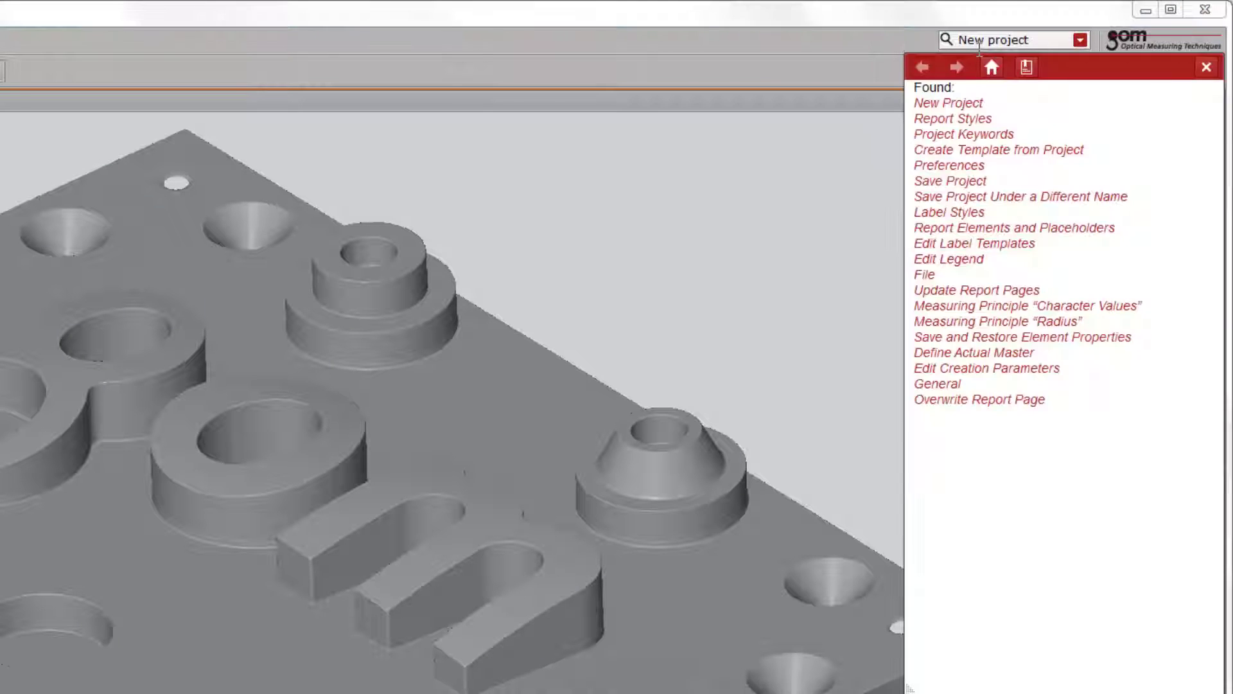
- Read the help topics on new projects and surface comparison on CAD in an enlarged help panel
click(949, 102)
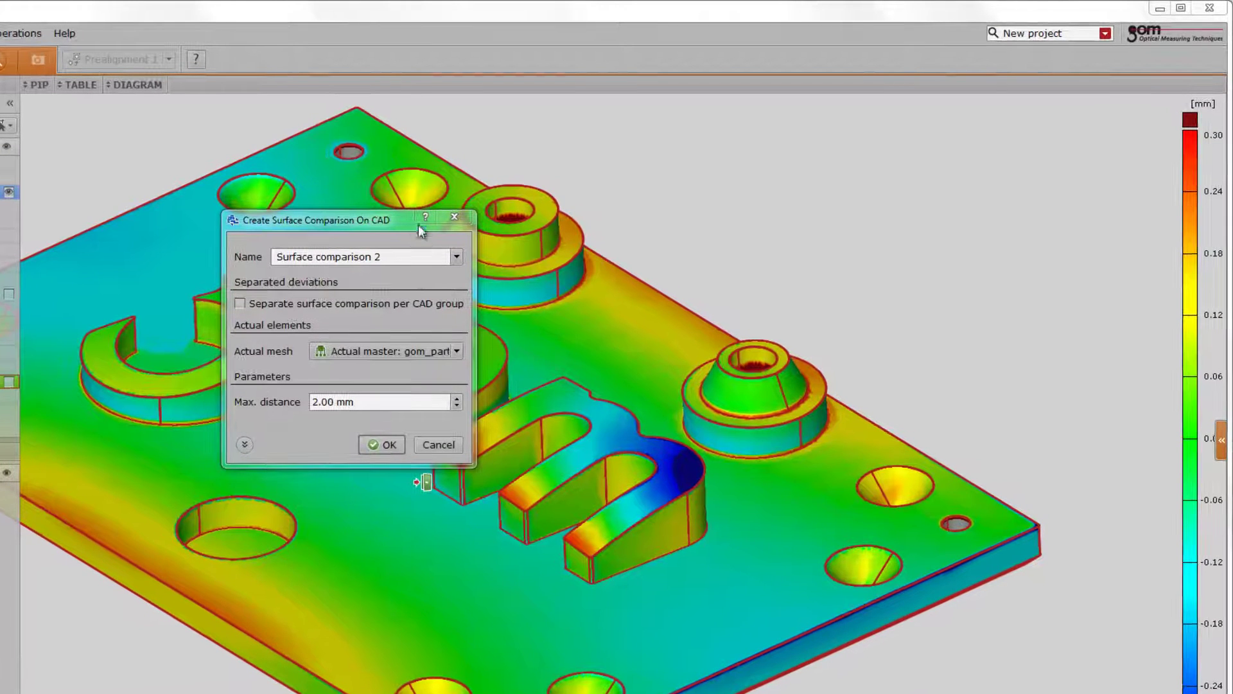
click(424, 218)
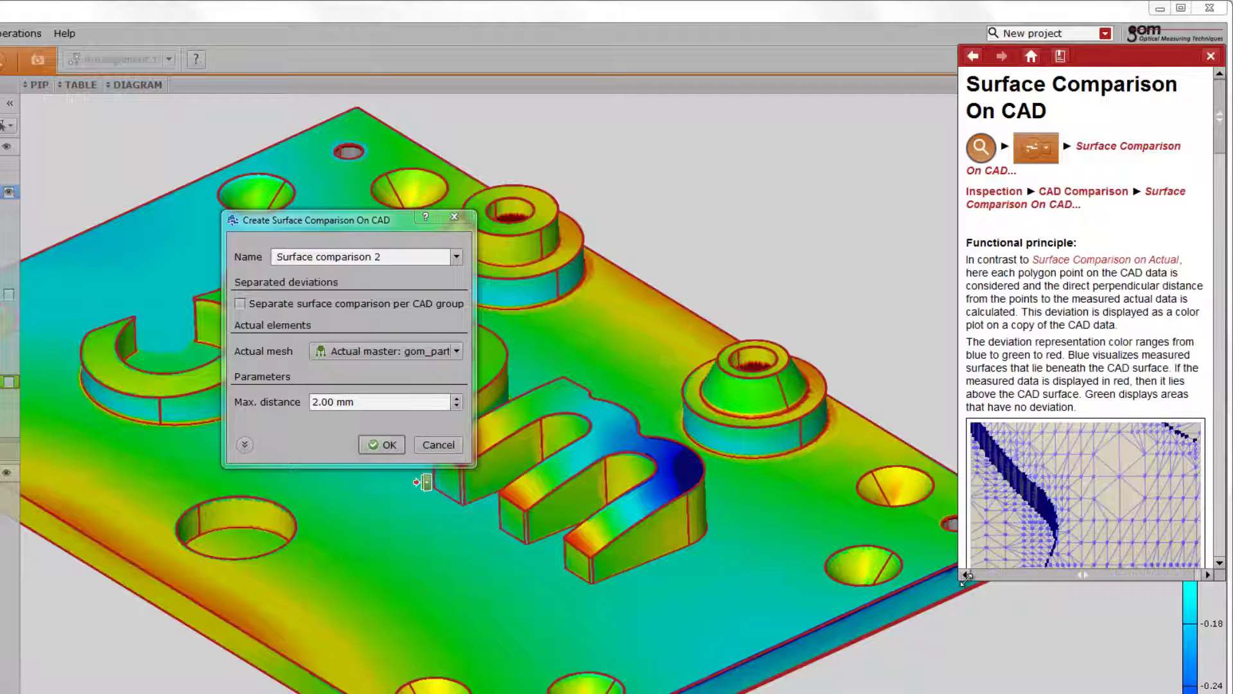
drag(960, 580, 773, 649)
scroll(892, 449, down, 5)
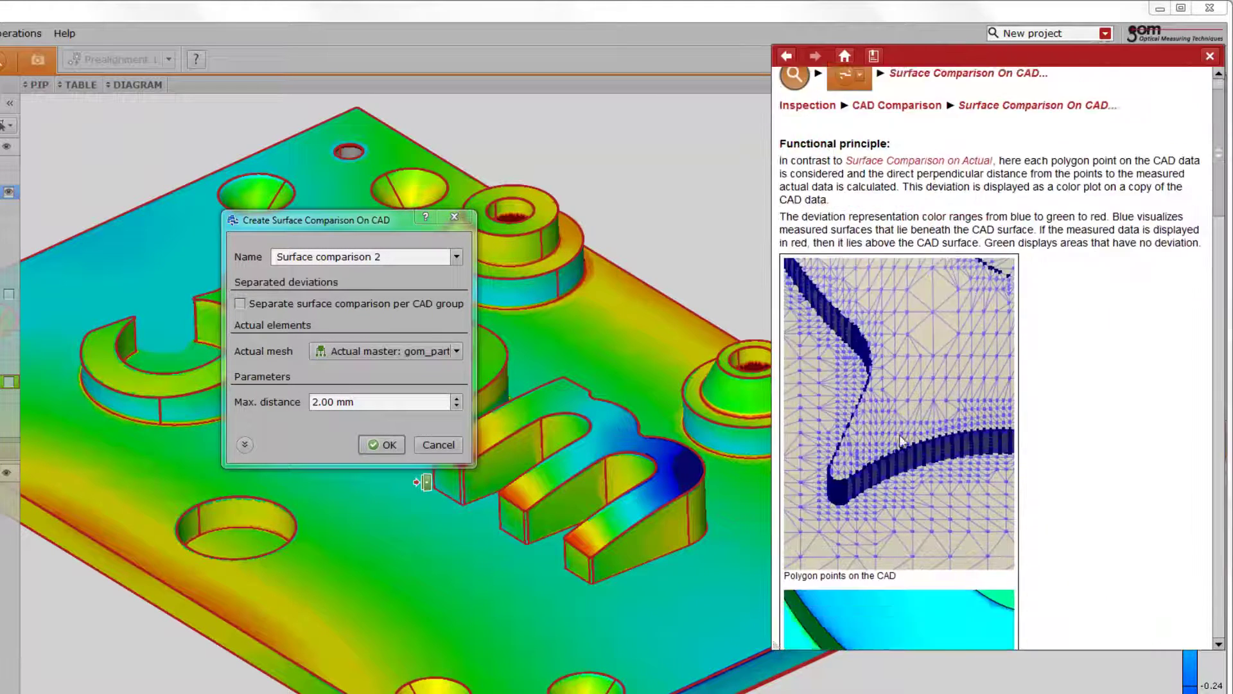
scroll(899, 434, down, 10)
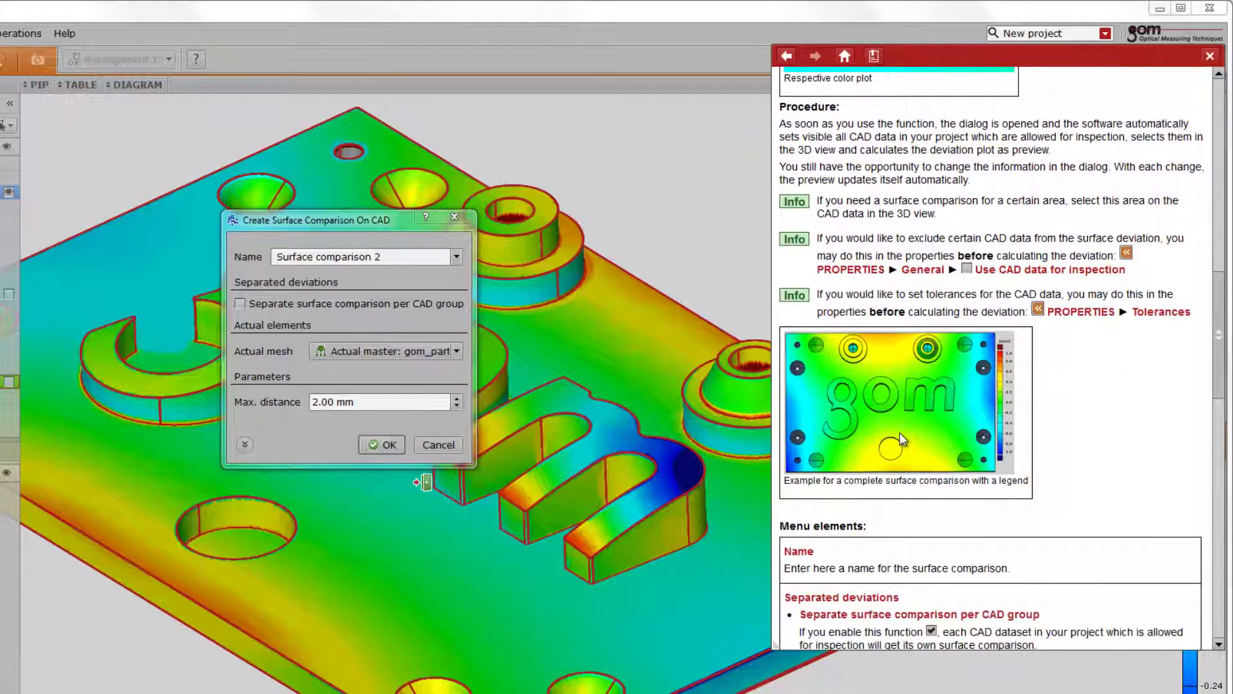
drag(623, 538, 655, 520)
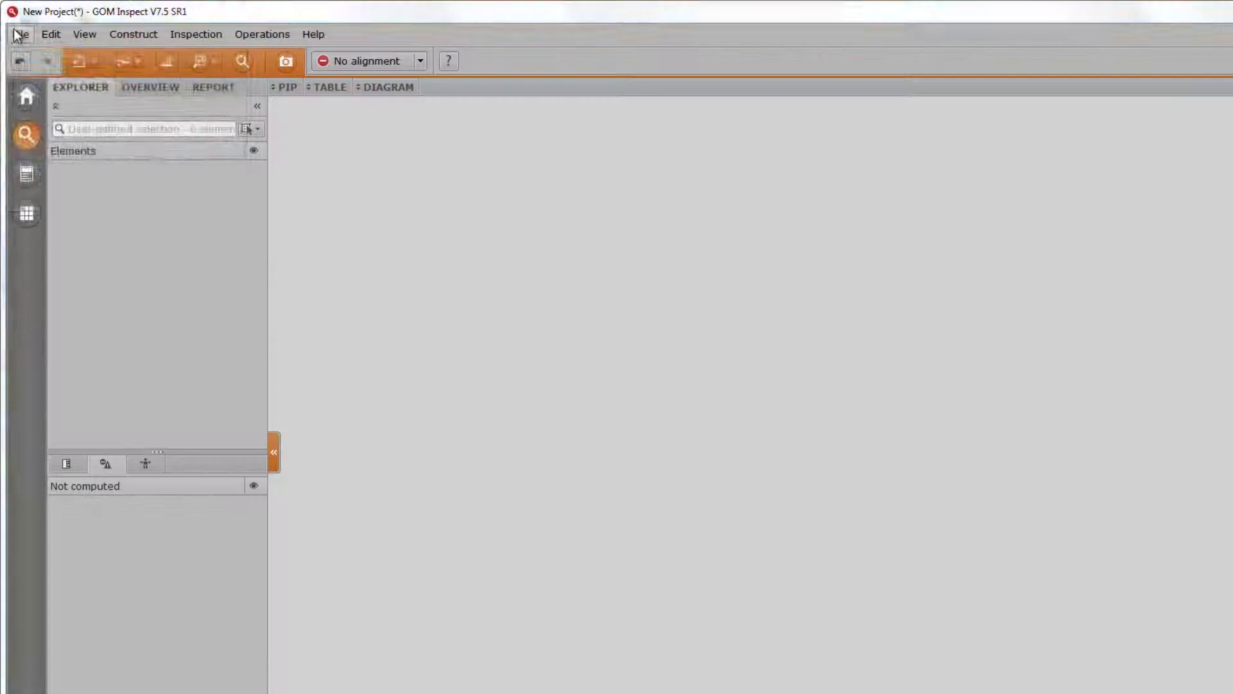
- Import ct-data-measurement-1.stl through File > Import and accept the STL settings
click(20, 34)
mouse_move(134, 165)
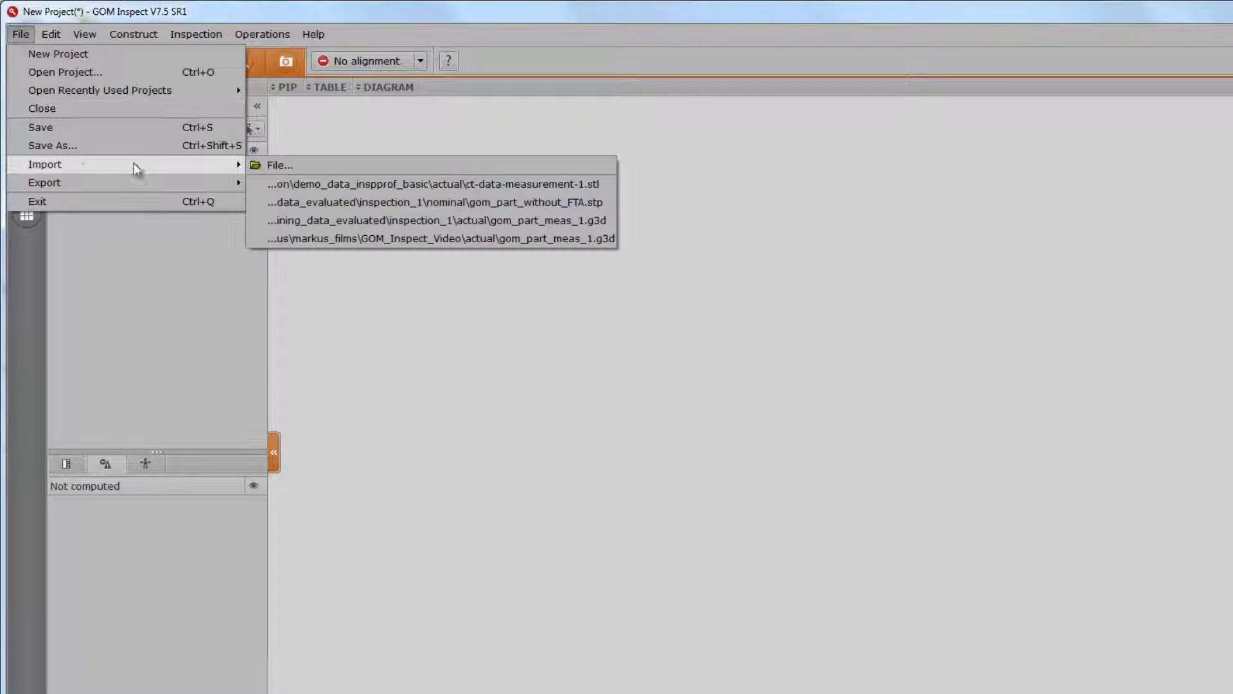
click(289, 168)
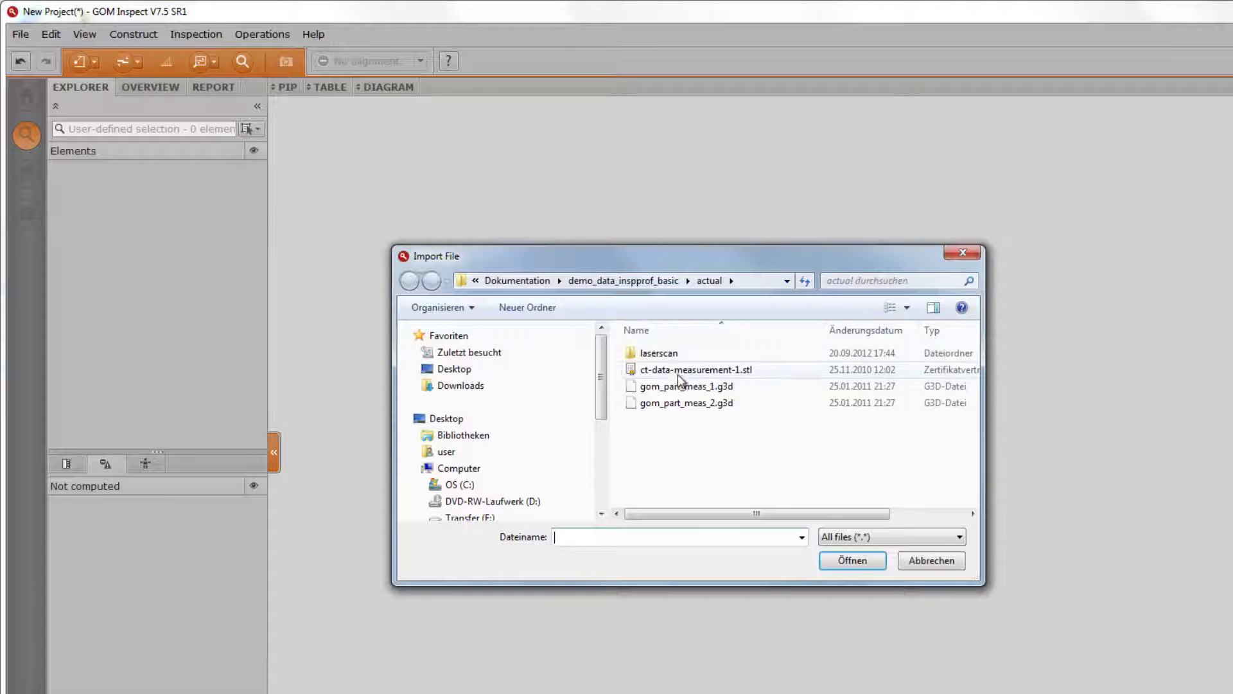
double_click(672, 370)
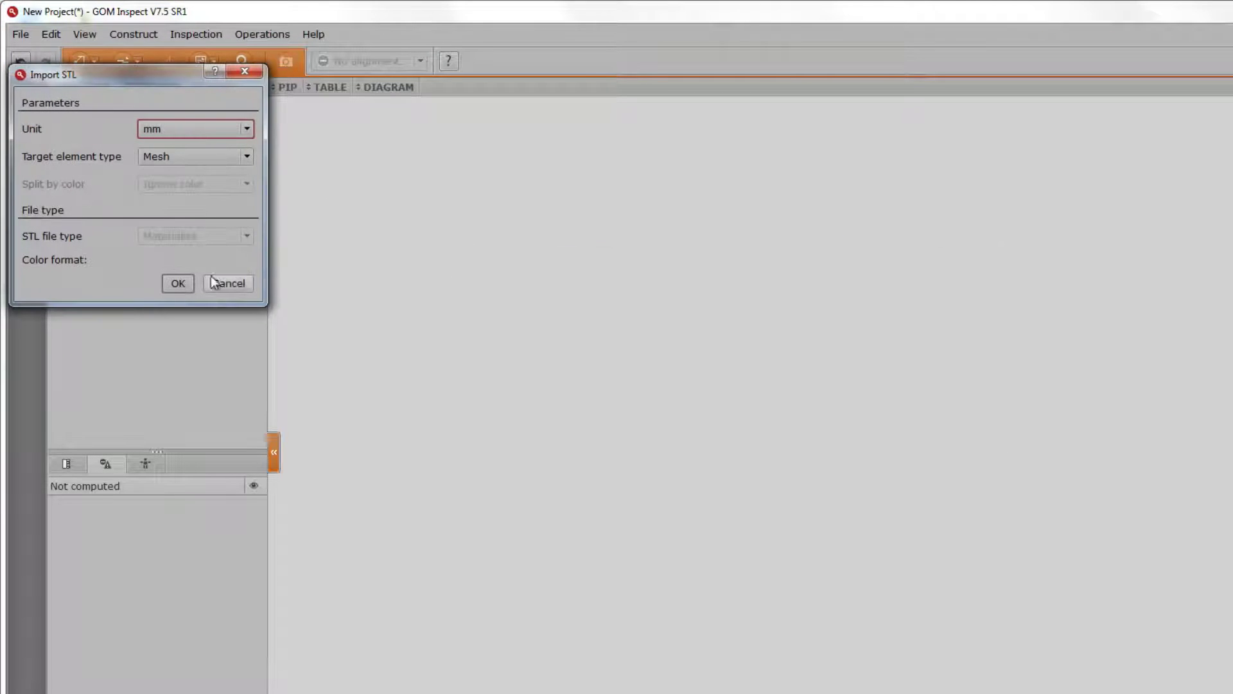
click(177, 284)
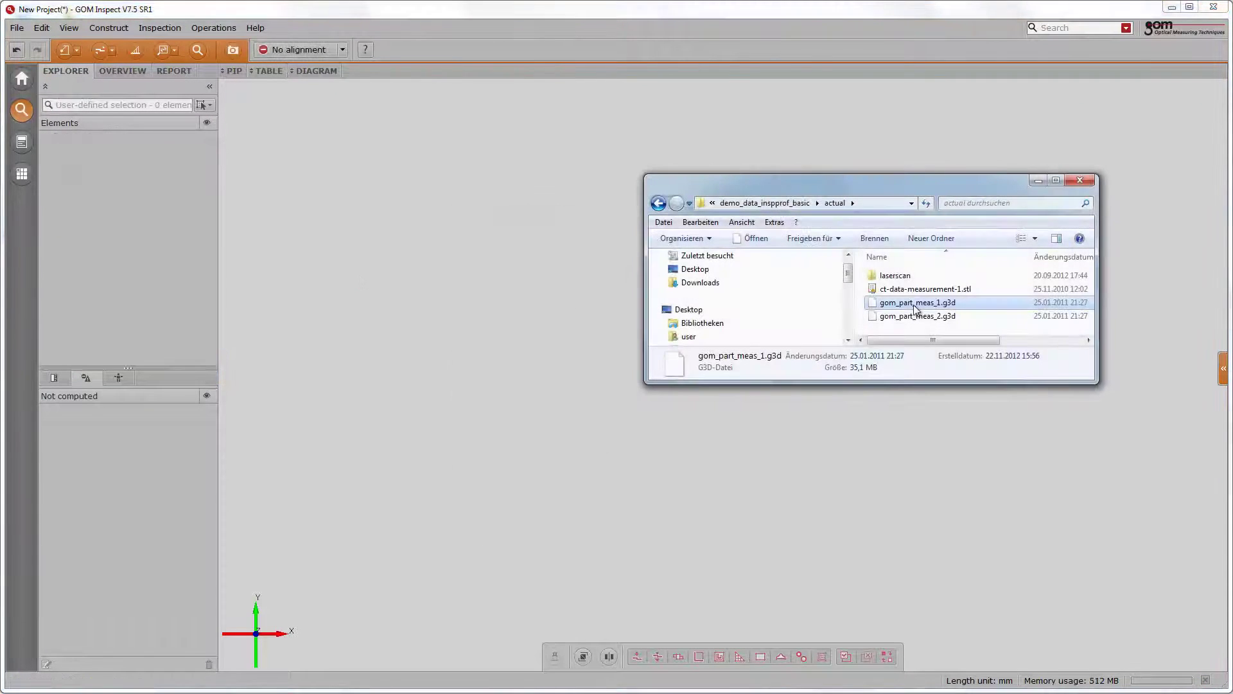
- Drag in gom_part_meas_1.g3d and the 22 laser scan files, then select all points of one scan
drag(912, 304, 606, 309)
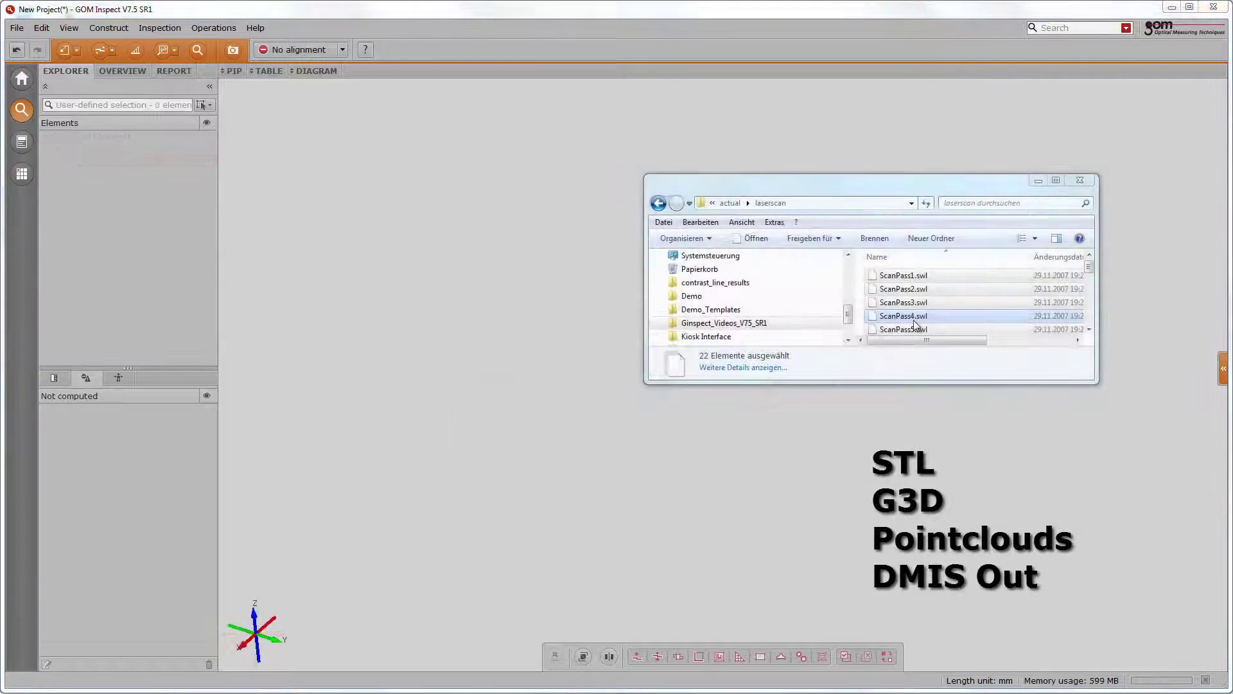
drag(902, 299, 619, 341)
click(620, 341)
right_click(619, 340)
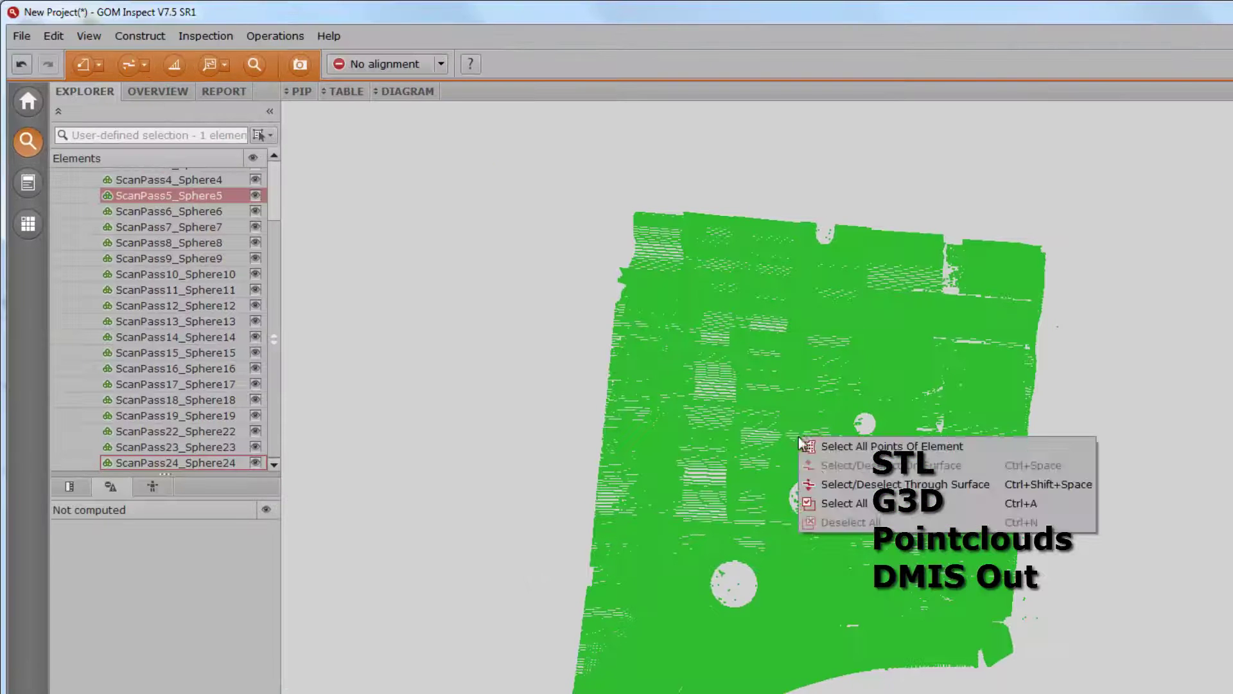
click(834, 503)
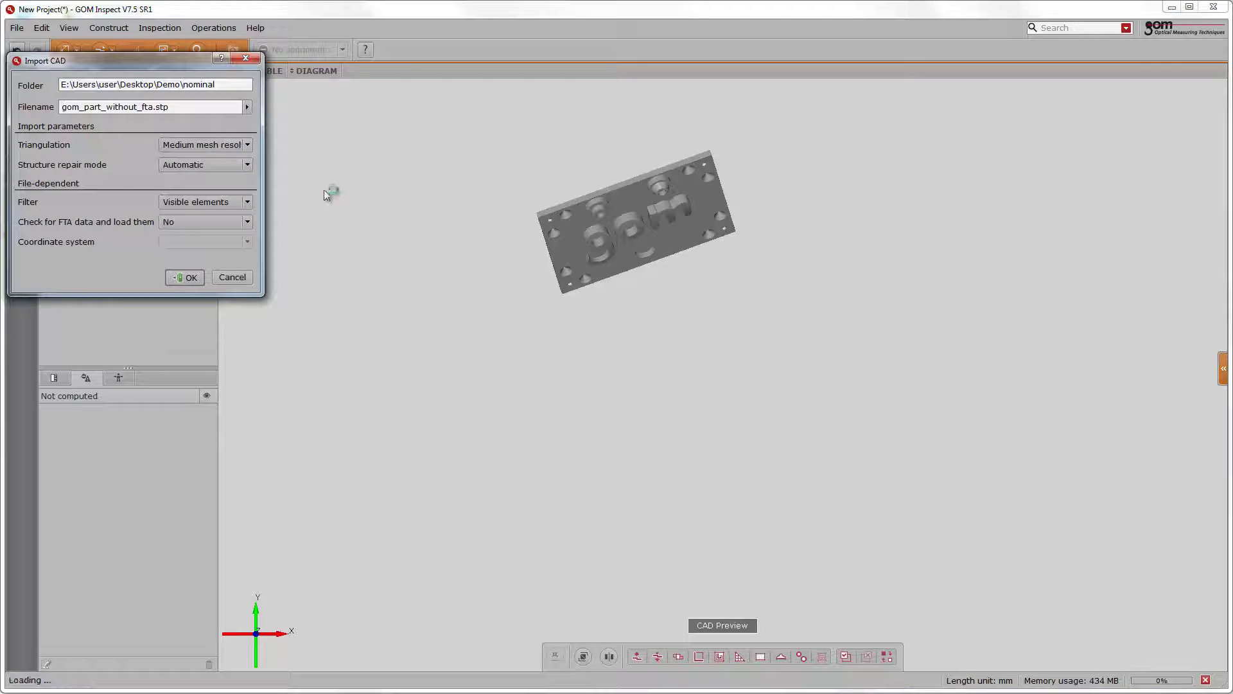
- Import gom_part_without_fta.stp as CAD with Medium mesh resolution
click(237, 147)
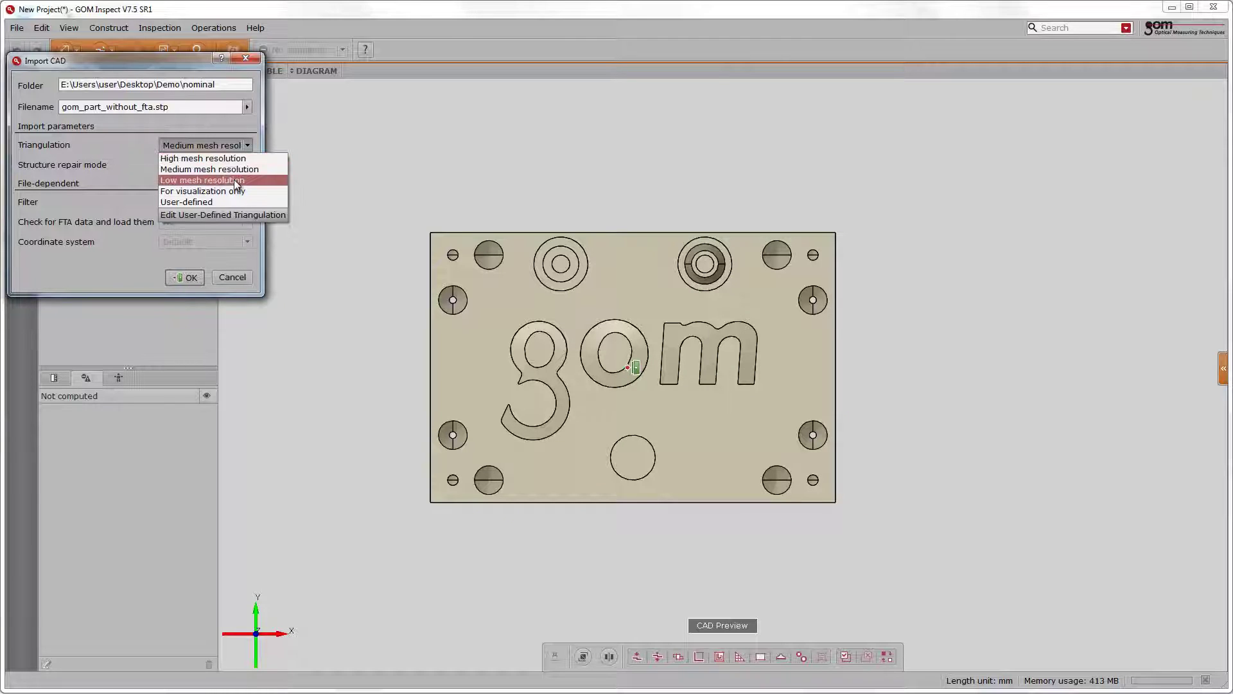
click(231, 169)
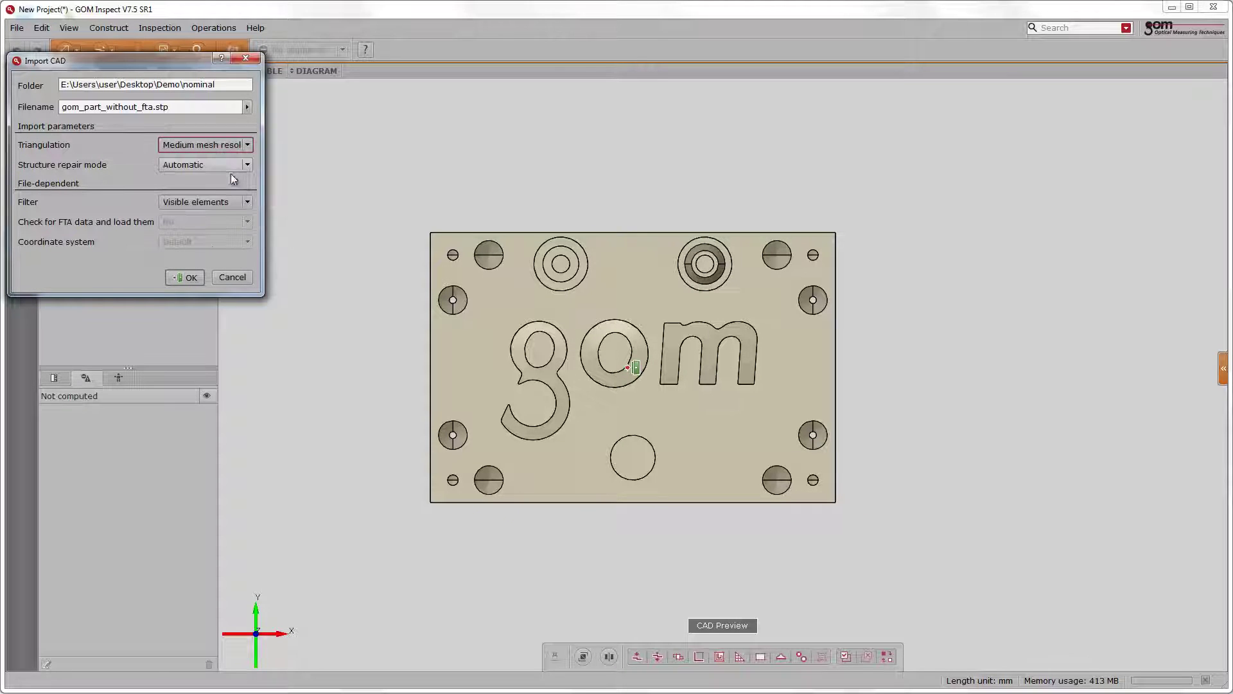
click(193, 277)
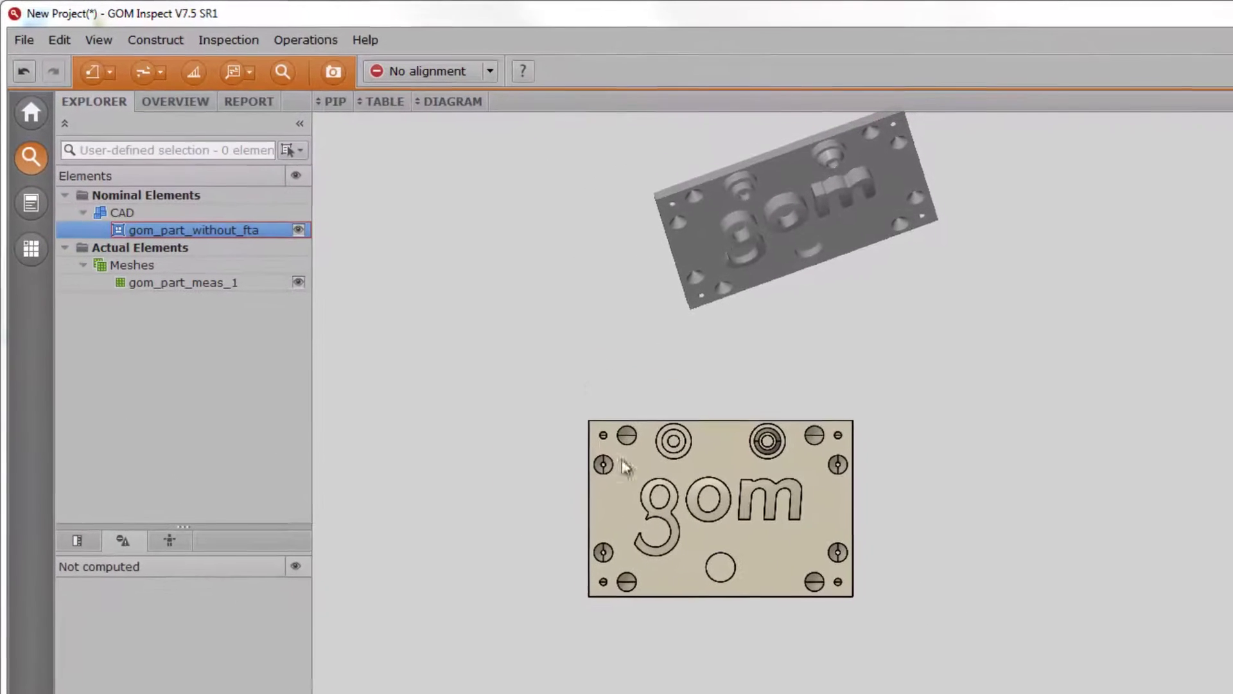
- Run a mesh-to-CAD prealignment with All CAD groups and gom_part_meas_1
click(90, 72)
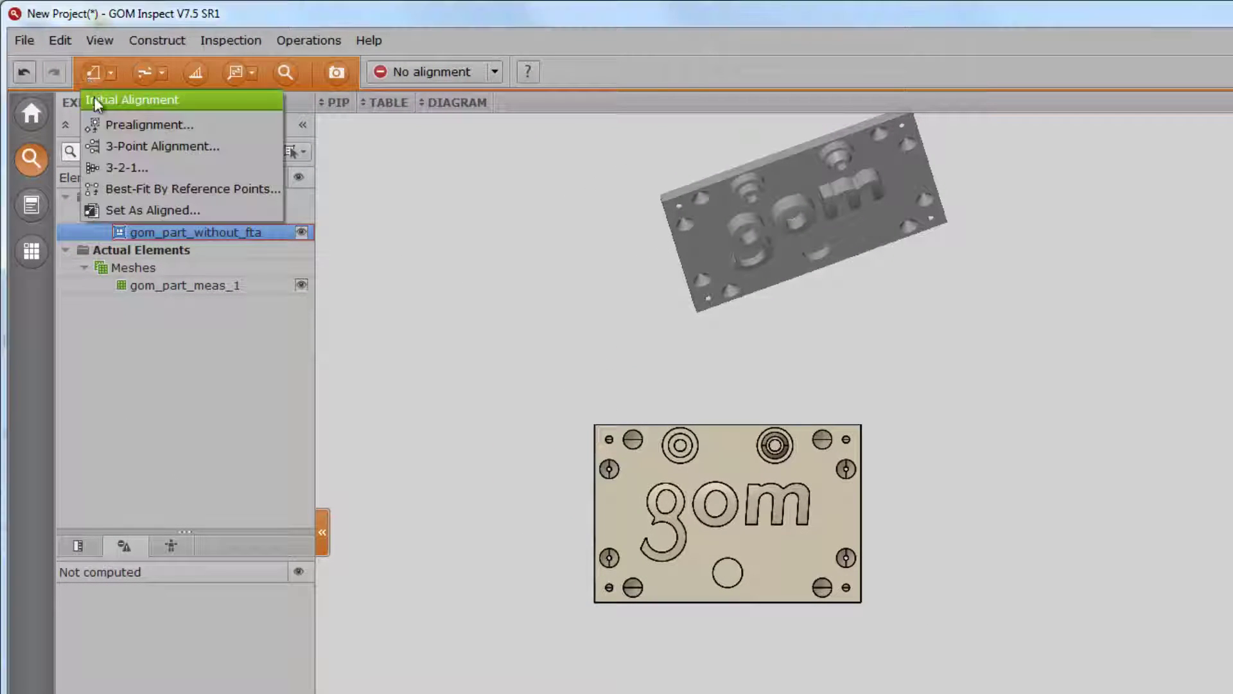
click(110, 122)
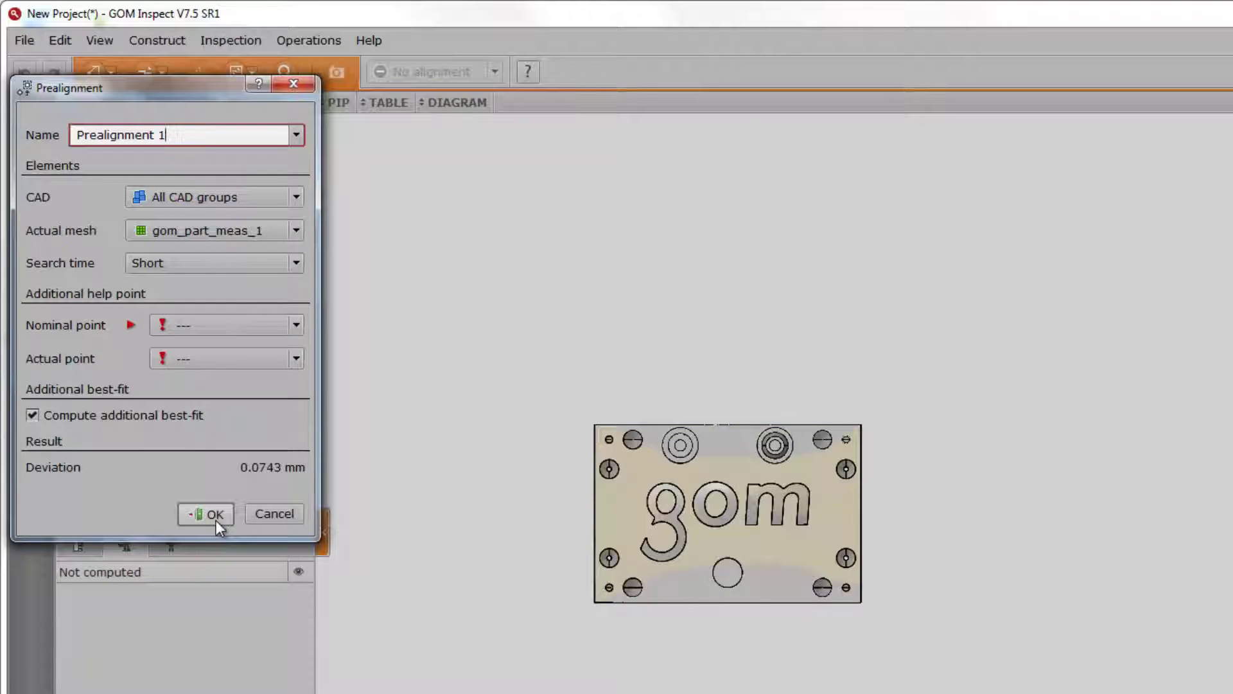
click(214, 517)
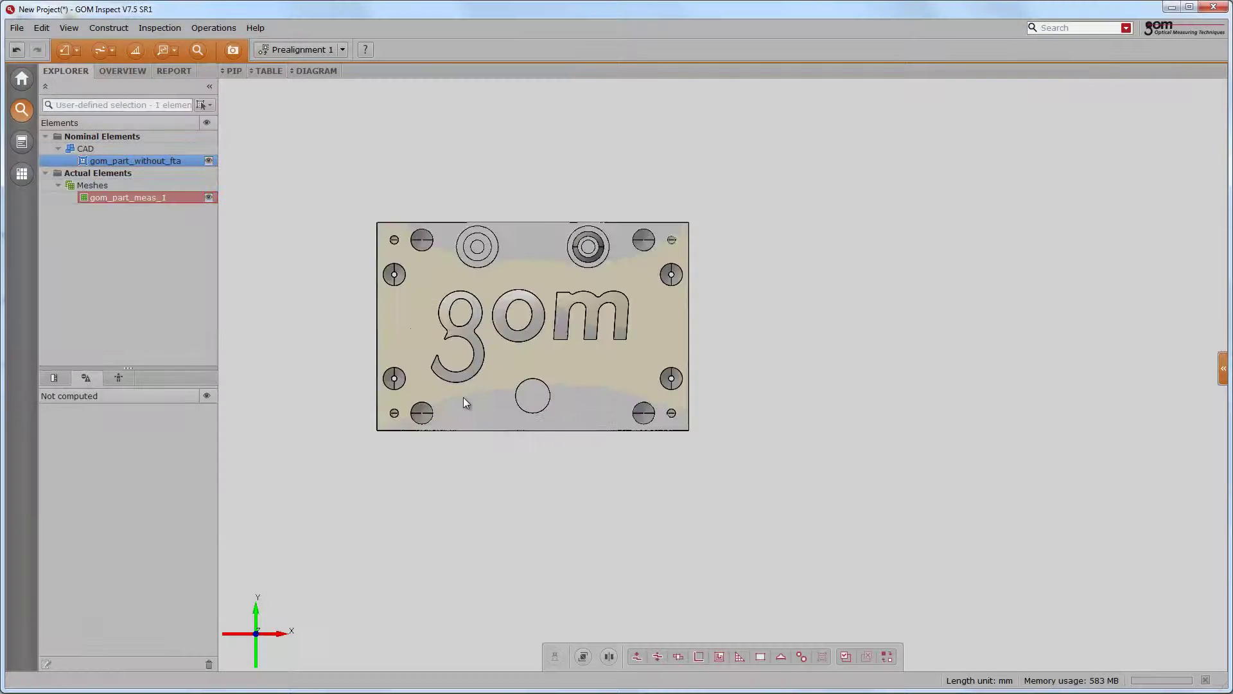
- Tilt the part into perspective and create a Surface Comparison On CAD
drag(517, 361, 470, 294)
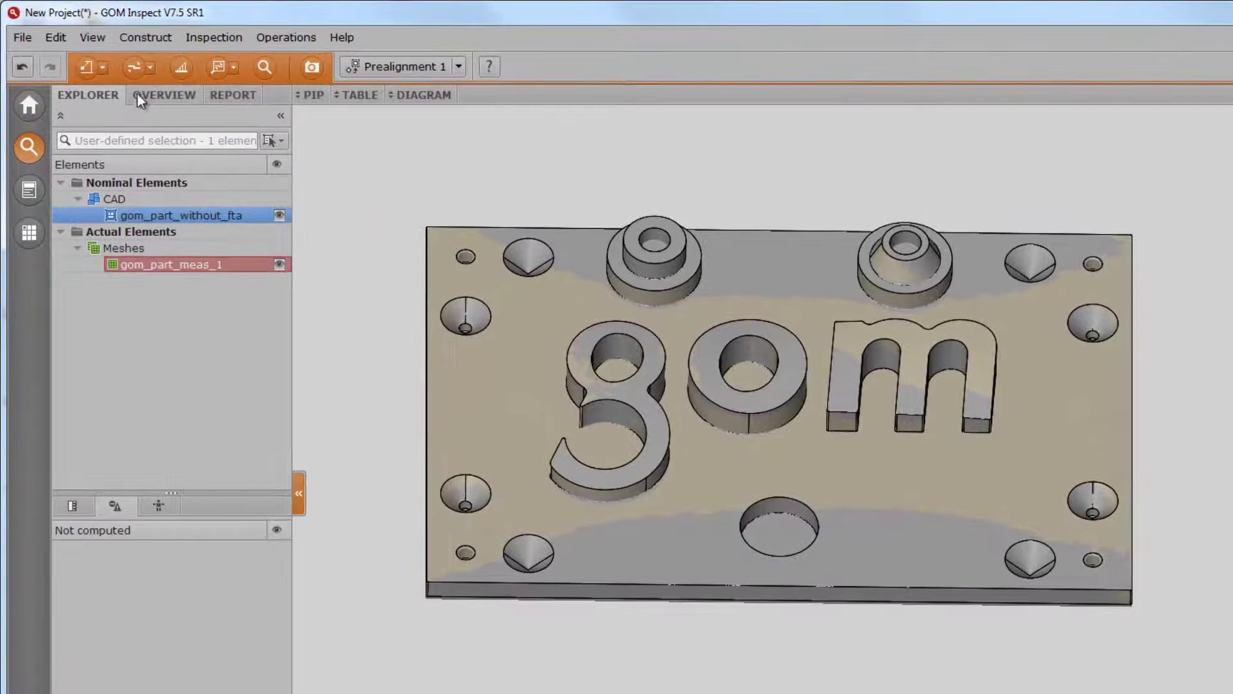
click(134, 69)
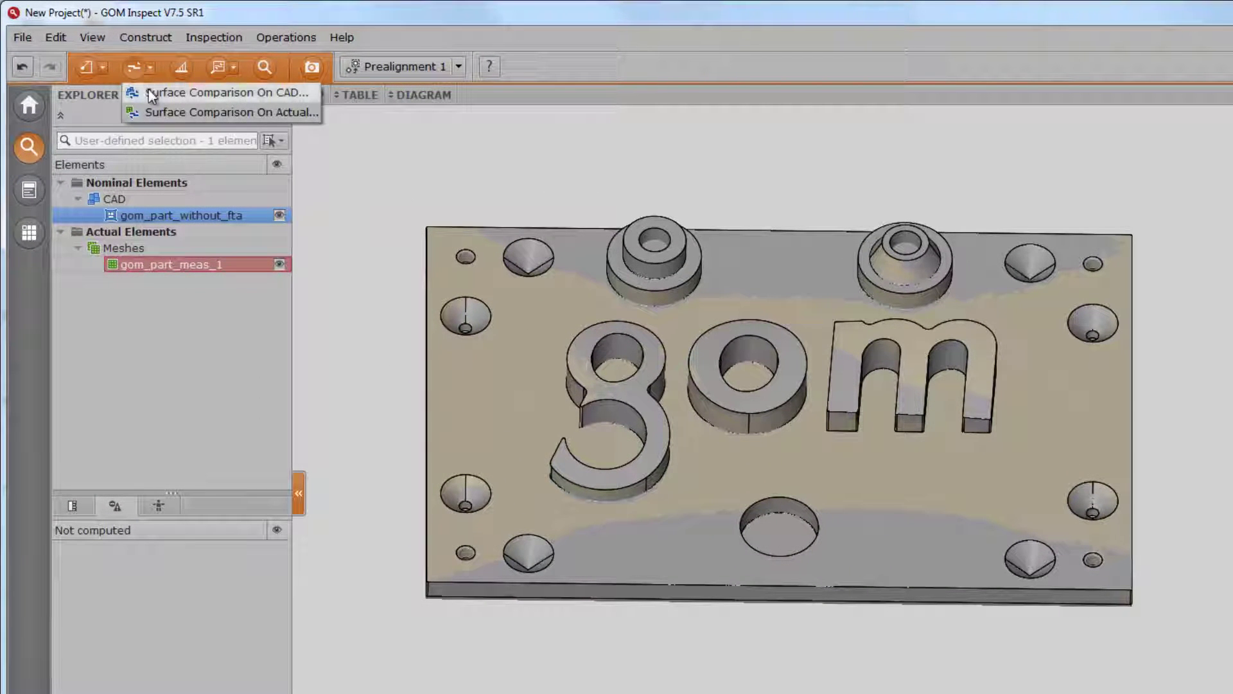
click(151, 94)
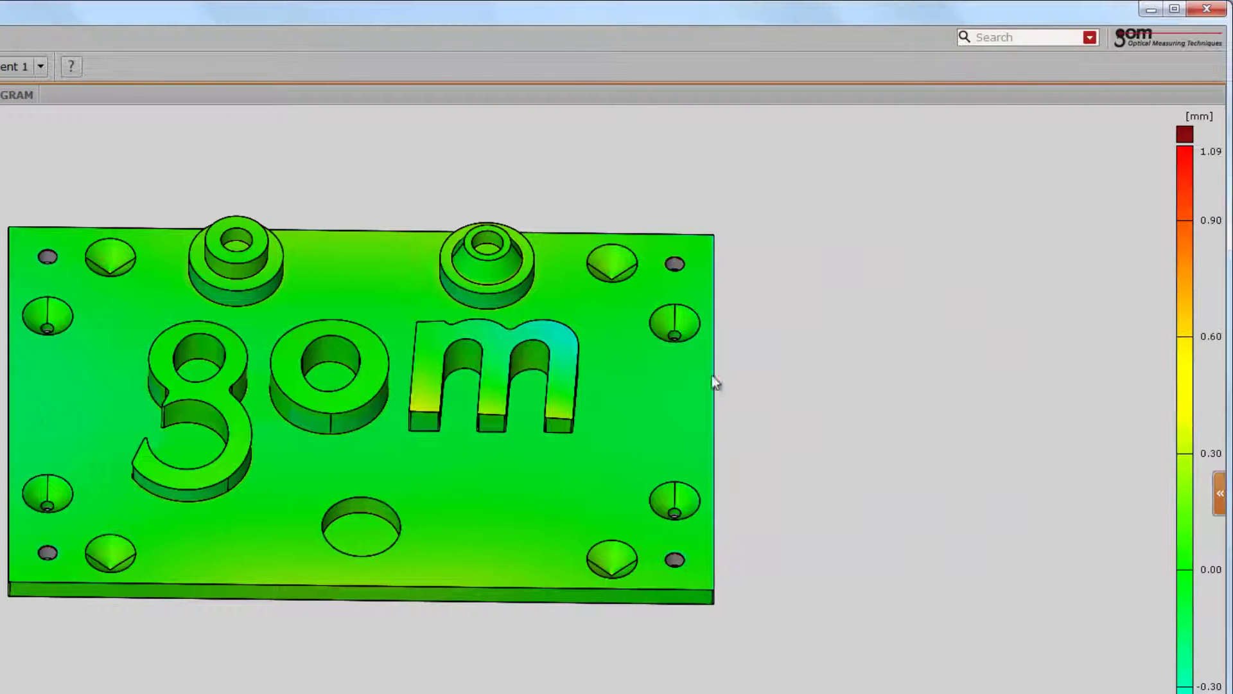
- Limit the deviation colour scale to ±0.4 mm
double_click(1209, 154)
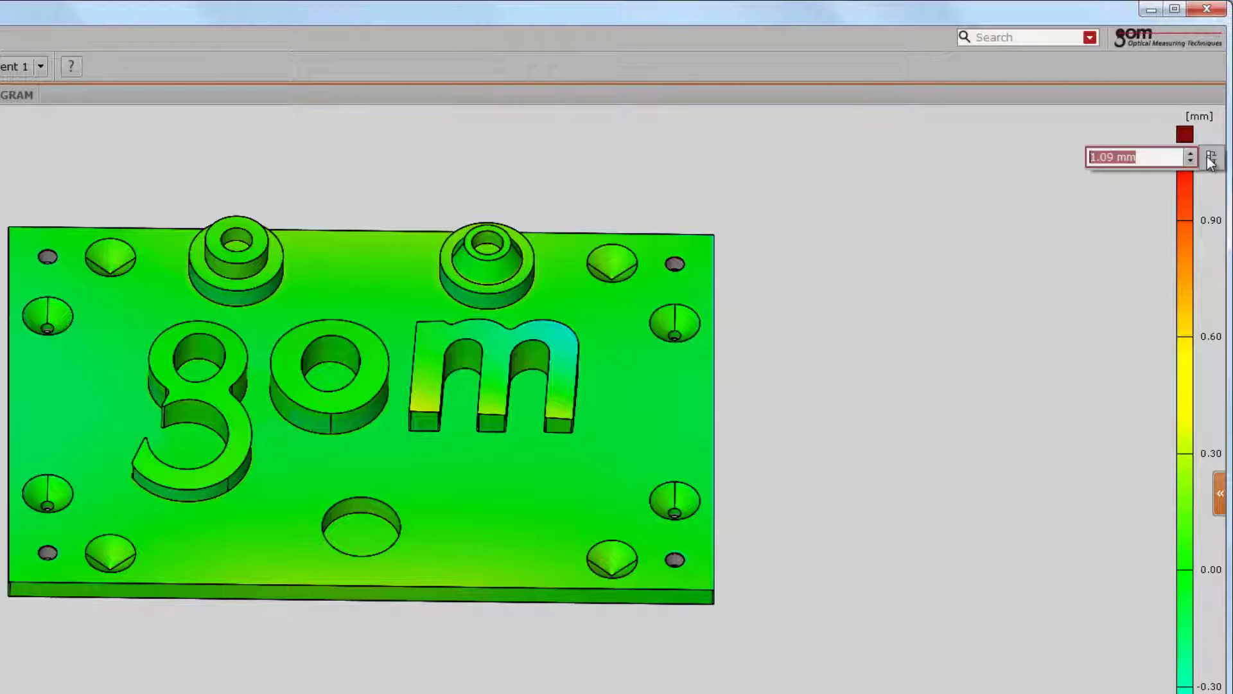
text(0.4)
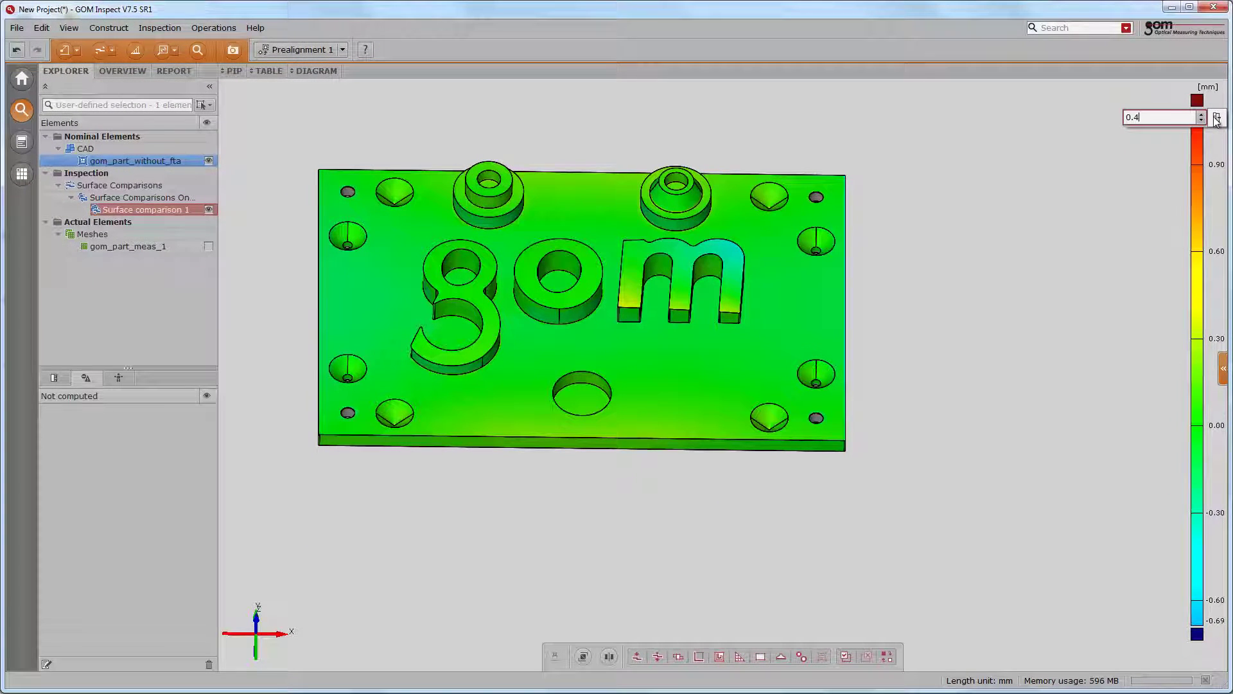
click(1216, 119)
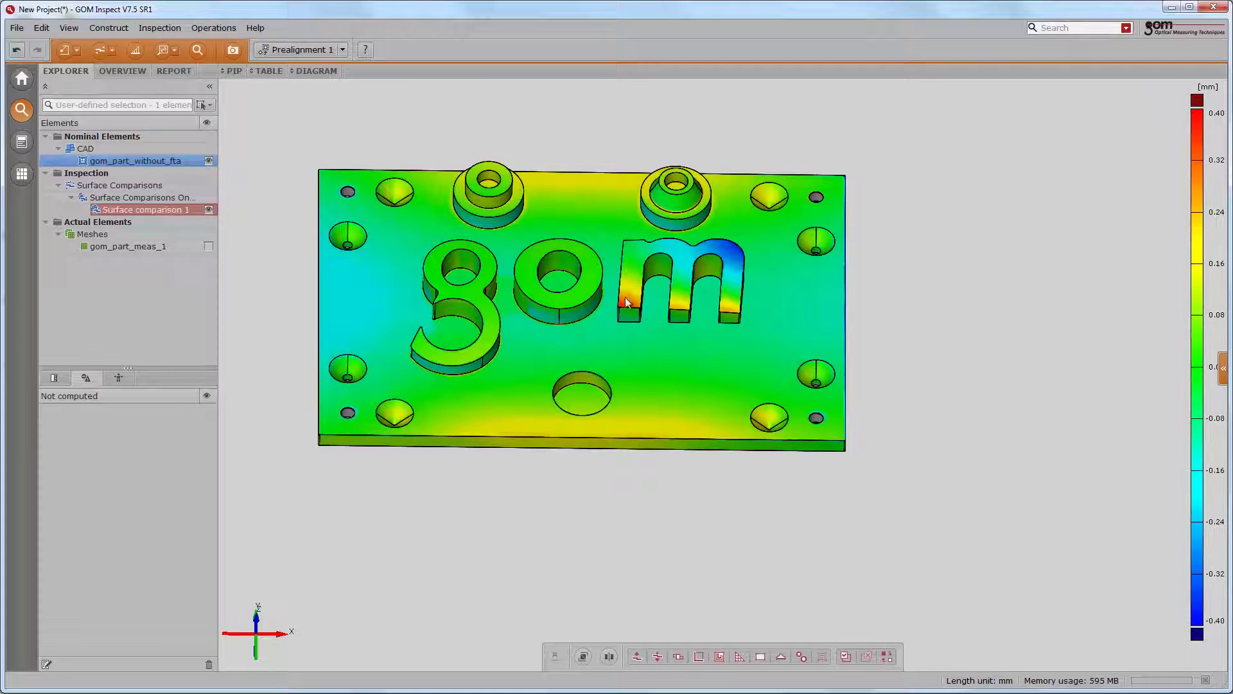
scroll(669, 241, up, 4)
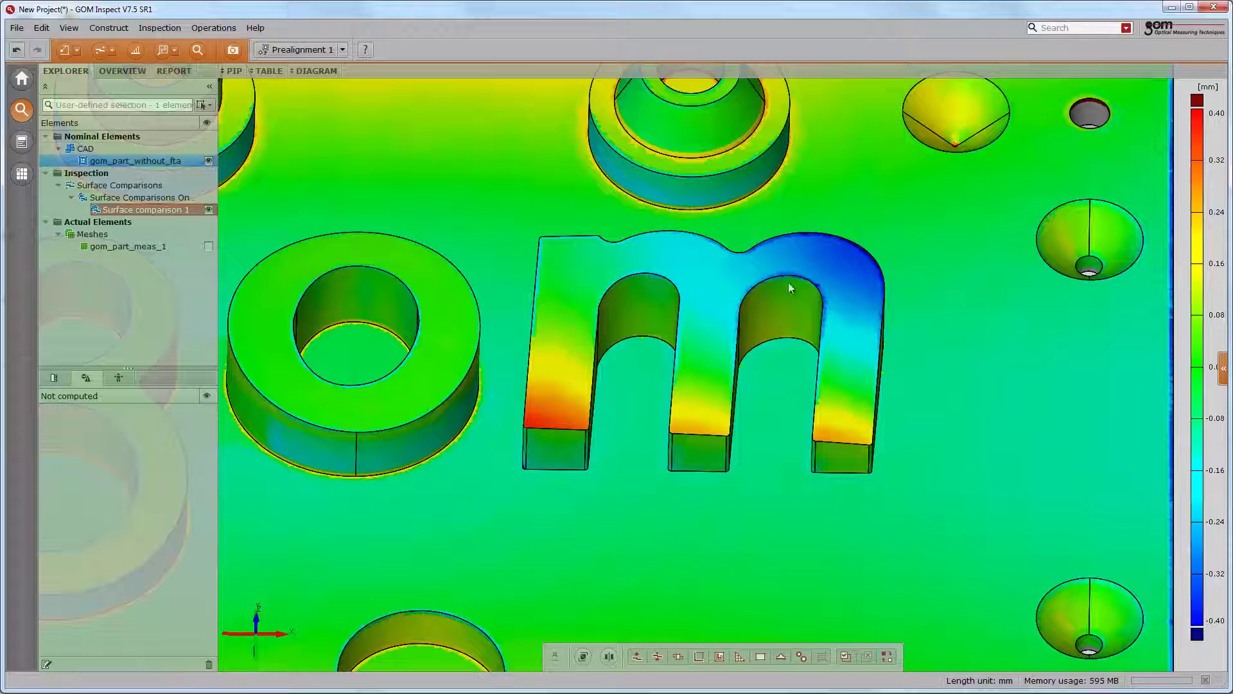
- Place deviation labels on the m's left leg, top and right arch (+0.33, -0.20, -0.34)
click(165, 53)
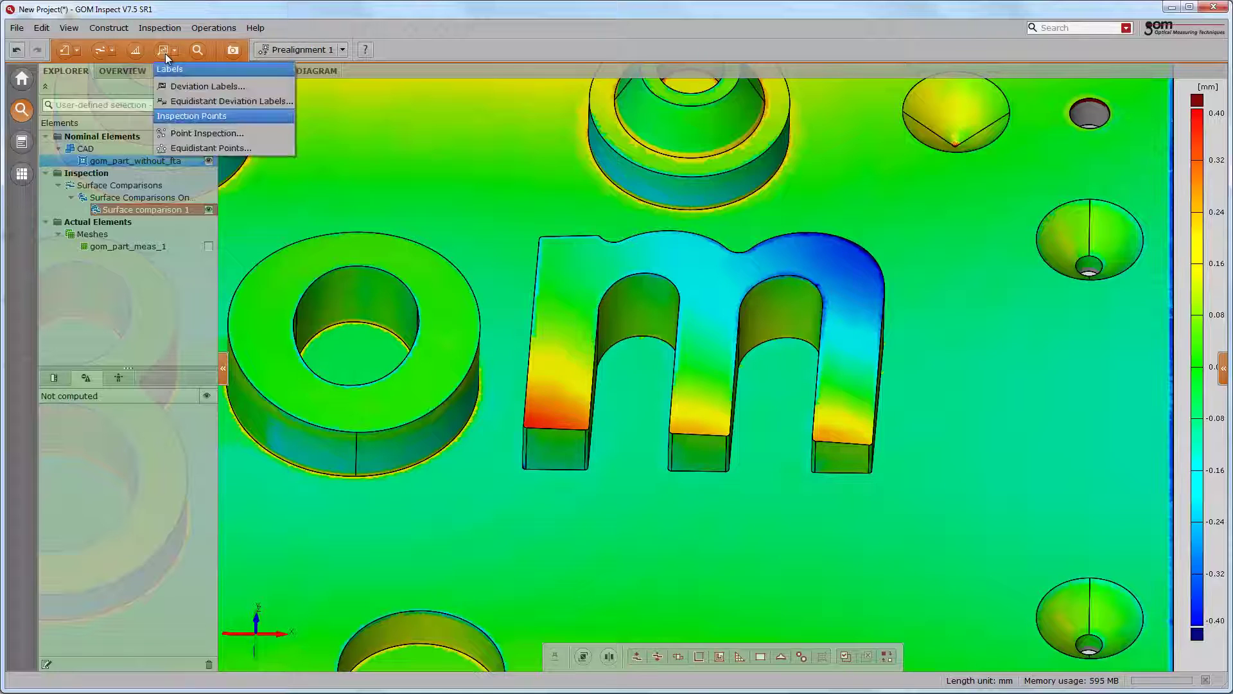
click(182, 87)
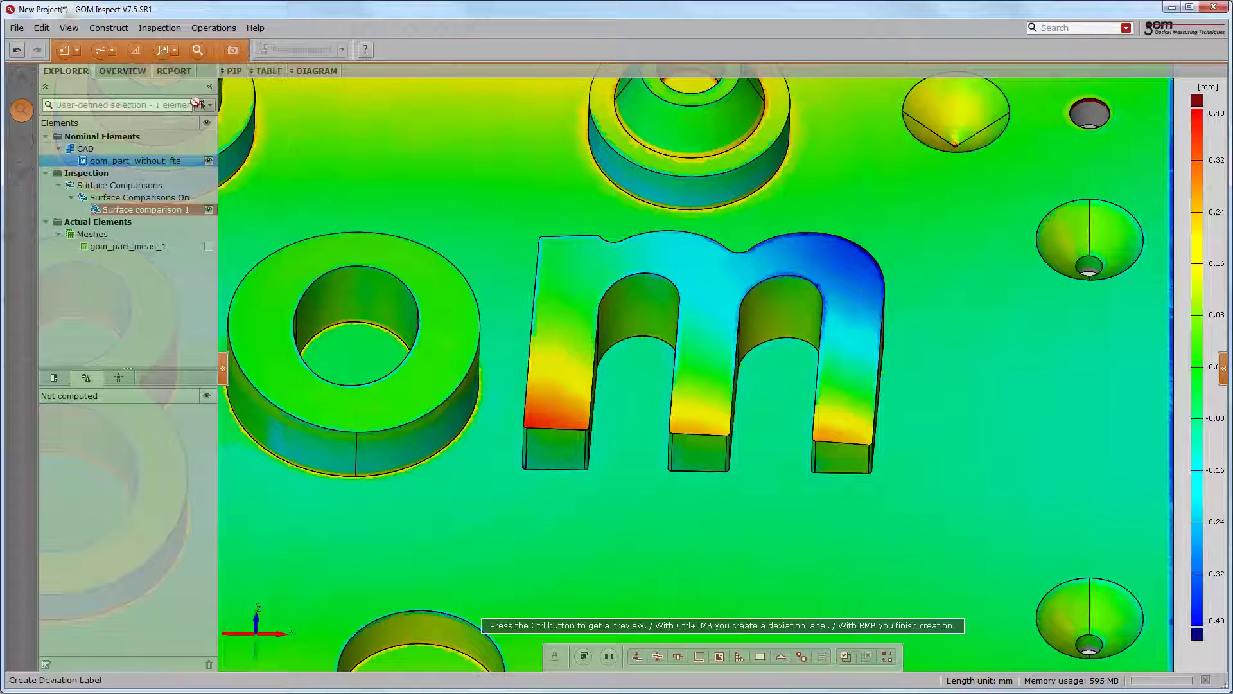
ctrl+click(537, 412)
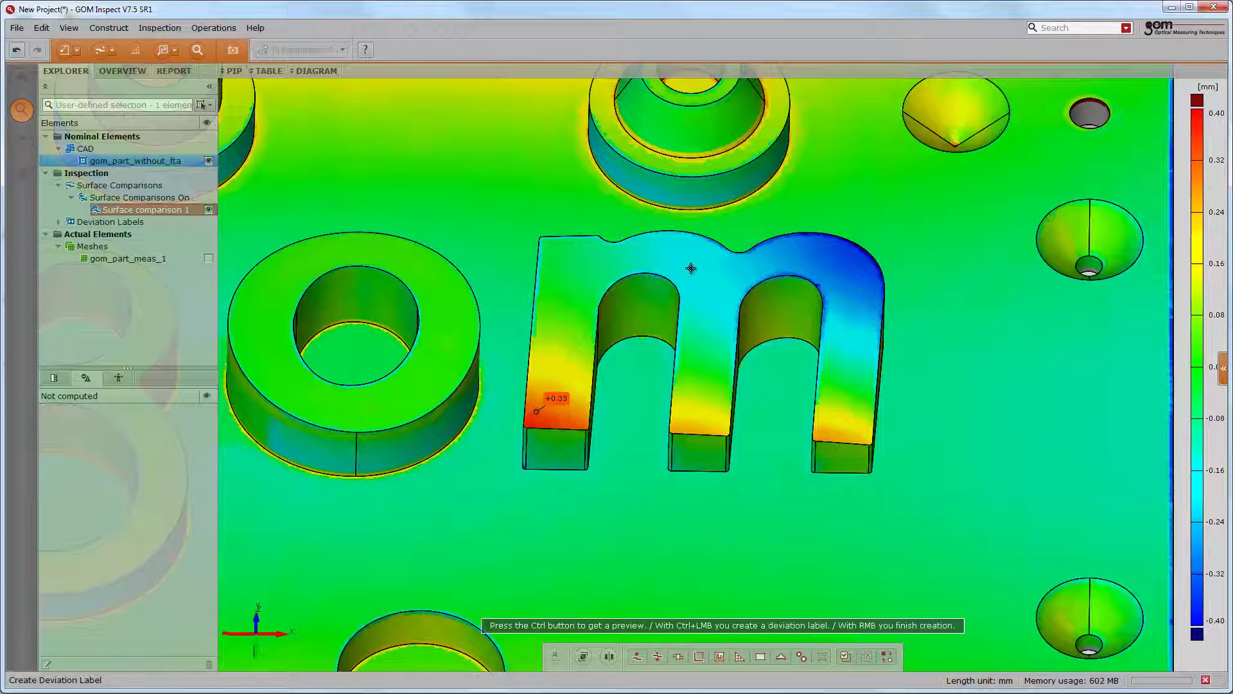
ctrl+click(713, 268)
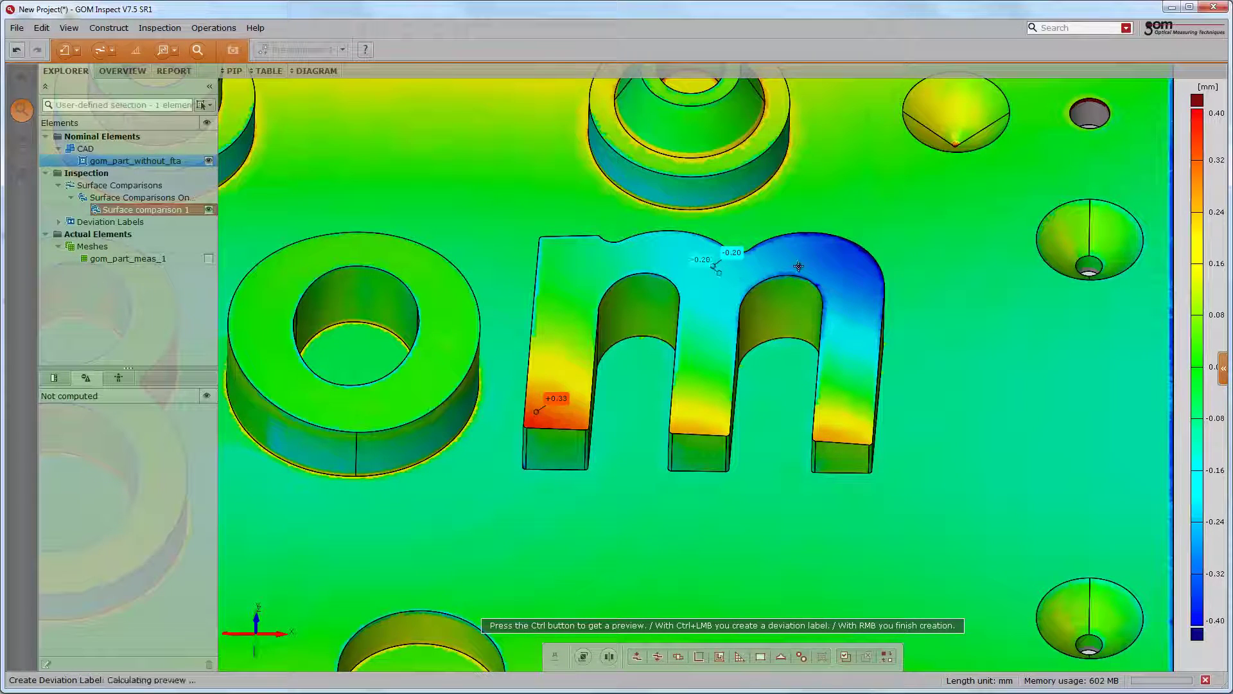
ctrl+click(851, 257)
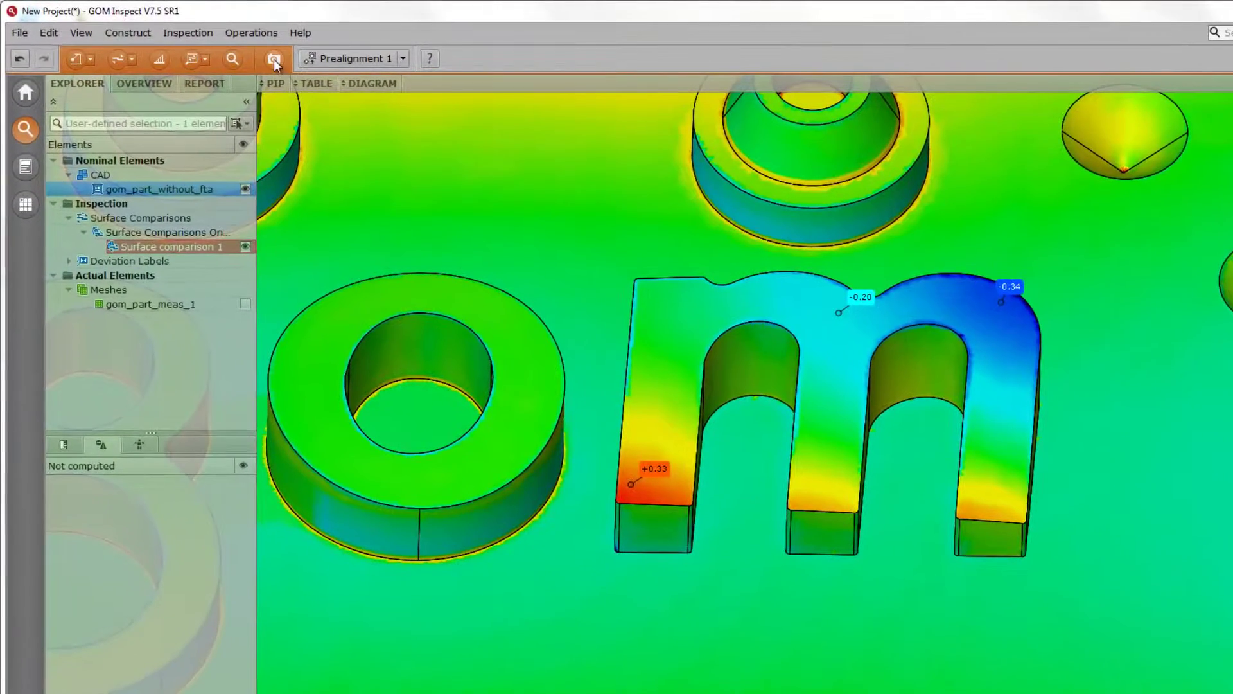
- Capture the current view into a new report page using the 3D template
click(256, 55)
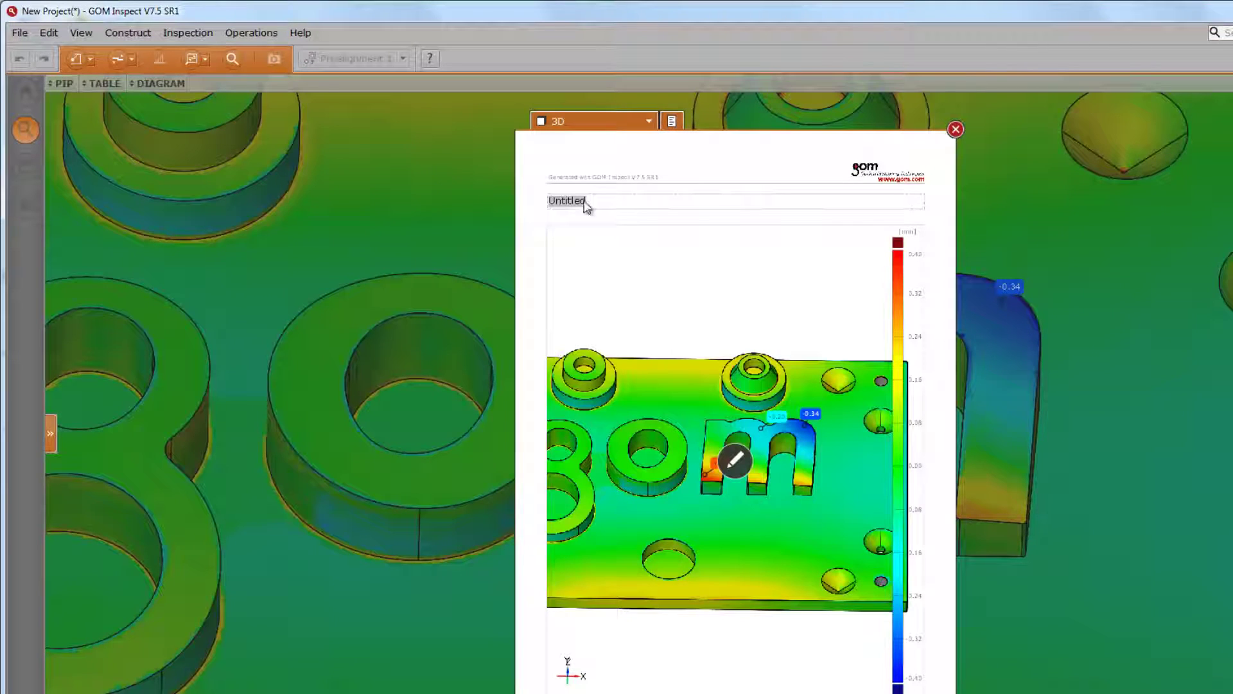
click(621, 121)
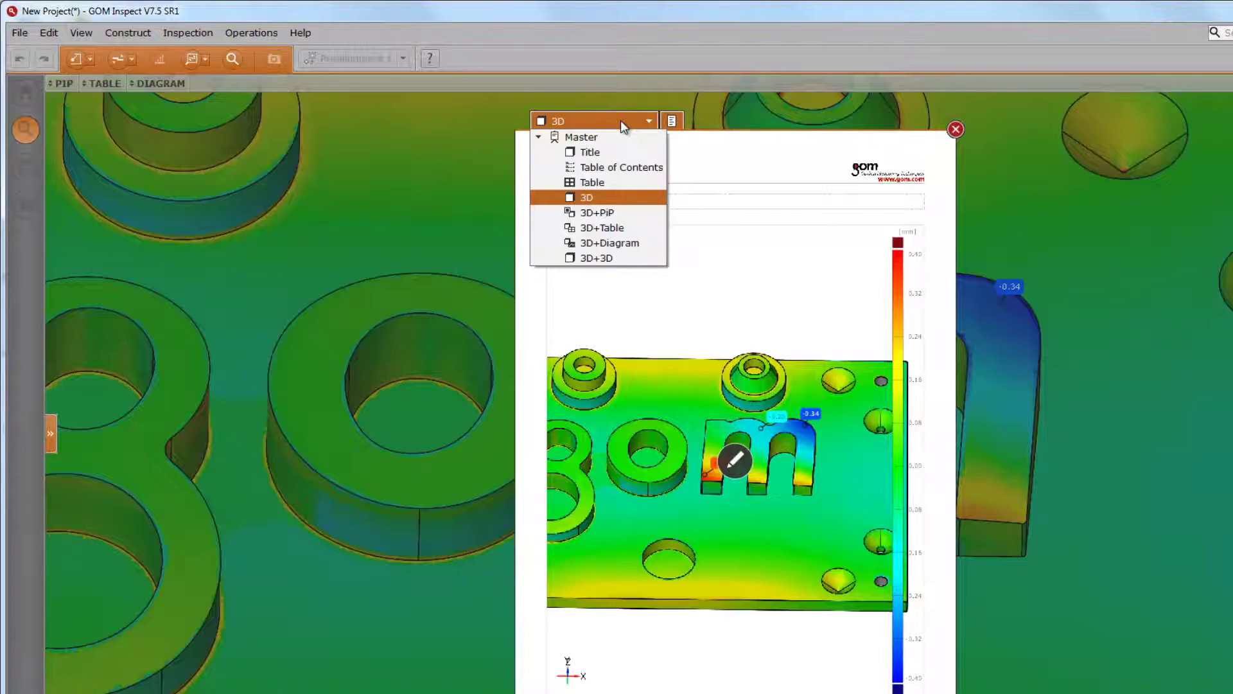
click(611, 198)
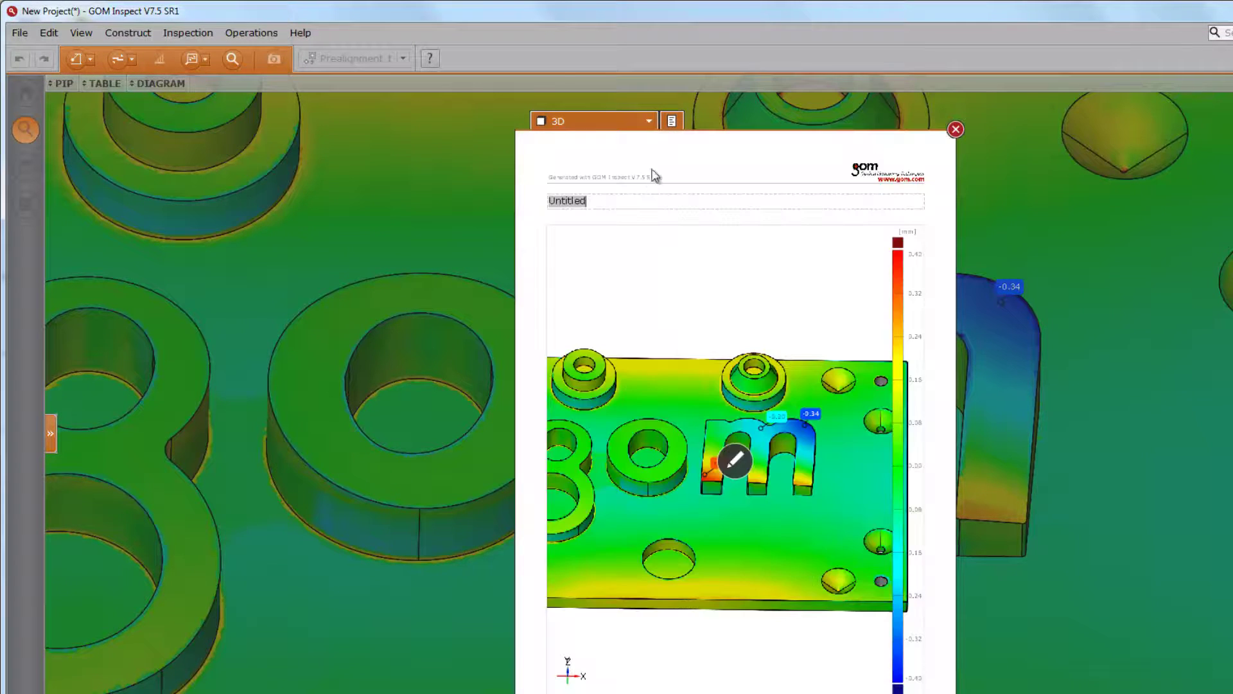
click(670, 121)
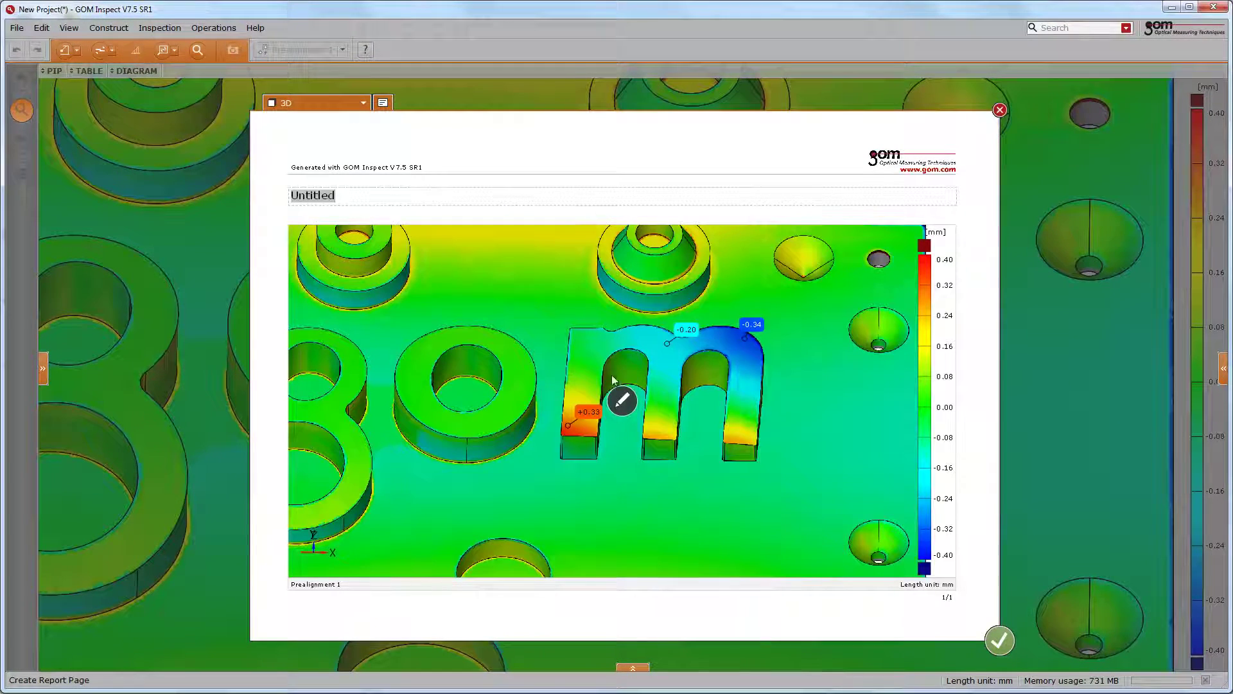
- Reframe the snapshot's 3D view to show the whole part, then keep the page
click(621, 398)
scroll(623, 392, down, 5)
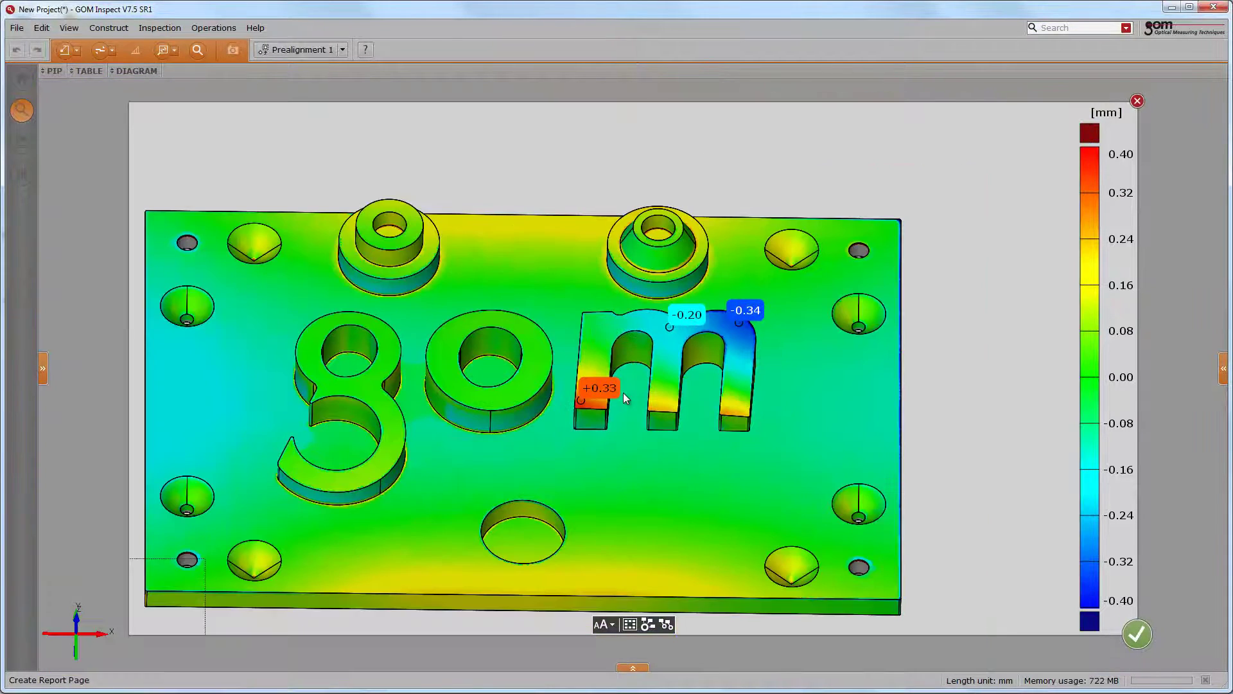
right_drag(623, 392, 696, 349)
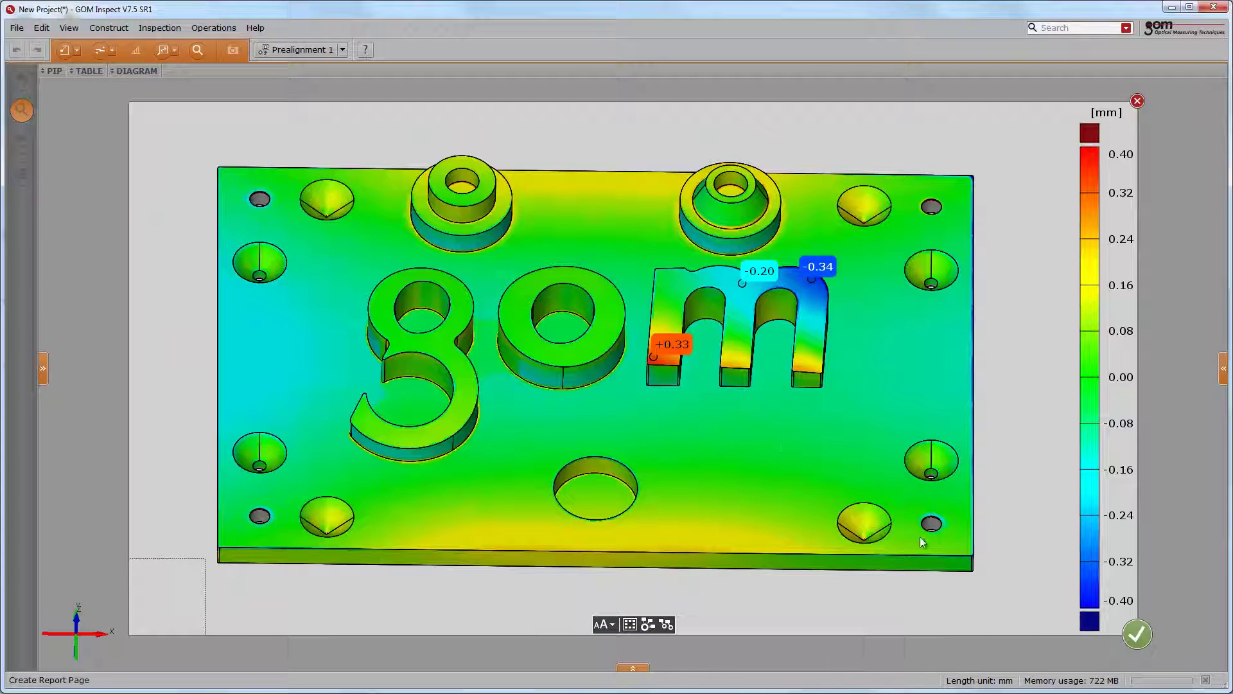
click(1137, 633)
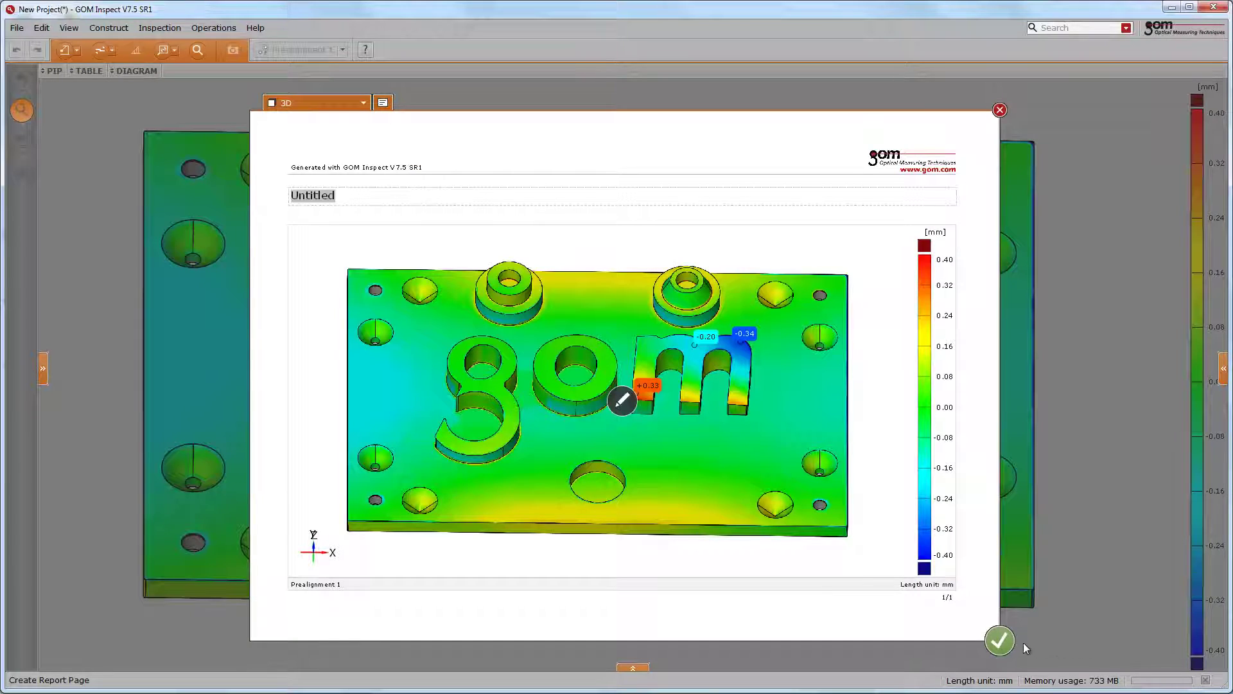
click(1002, 642)
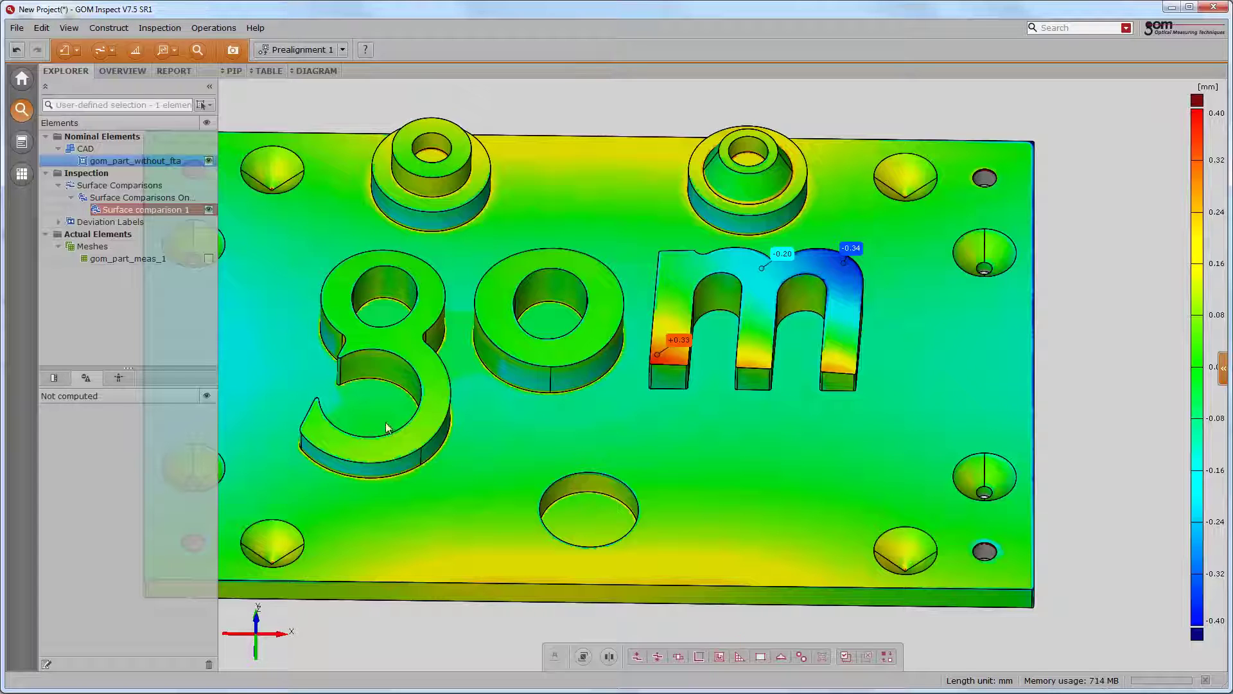
- Export all report pages as demo.pdf from the Report workspace and view it
click(21, 141)
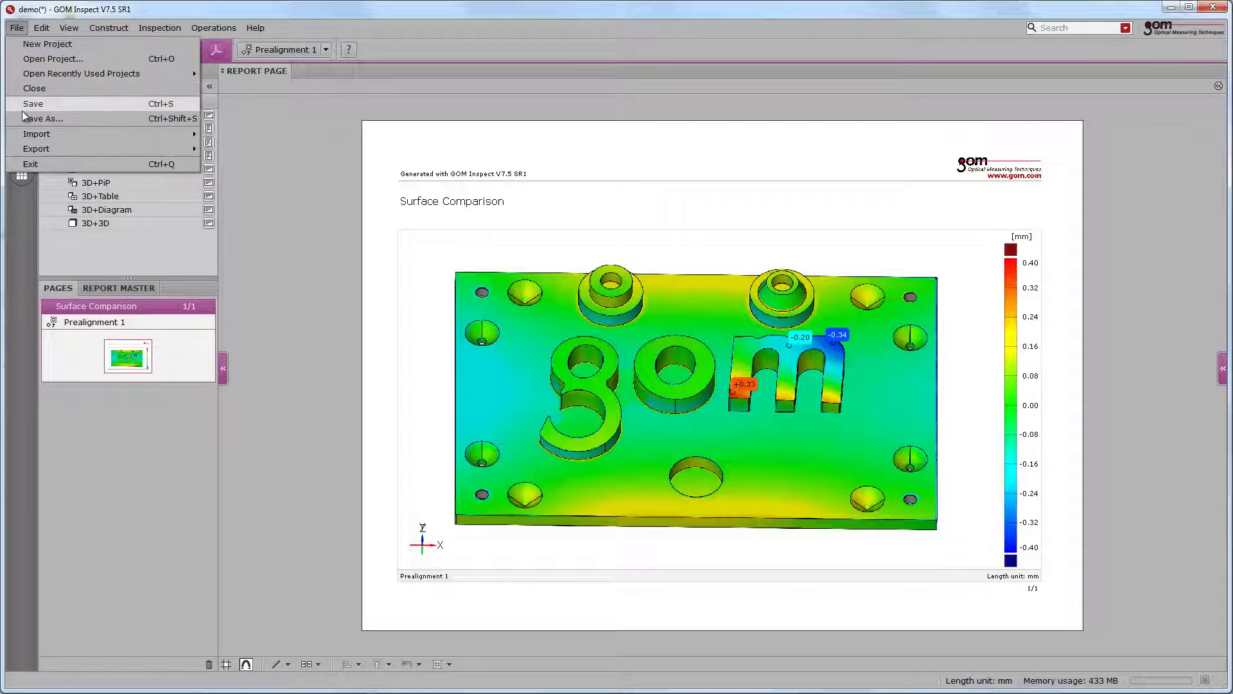
mouse_move(32, 149)
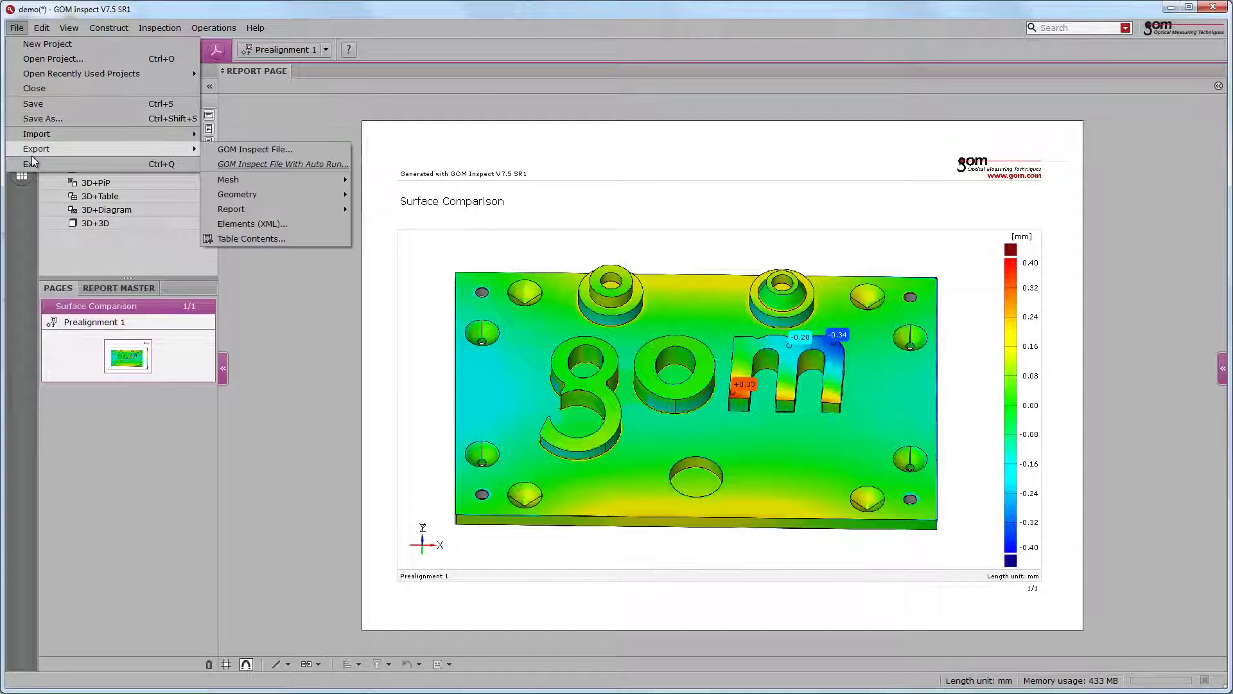
click(236, 149)
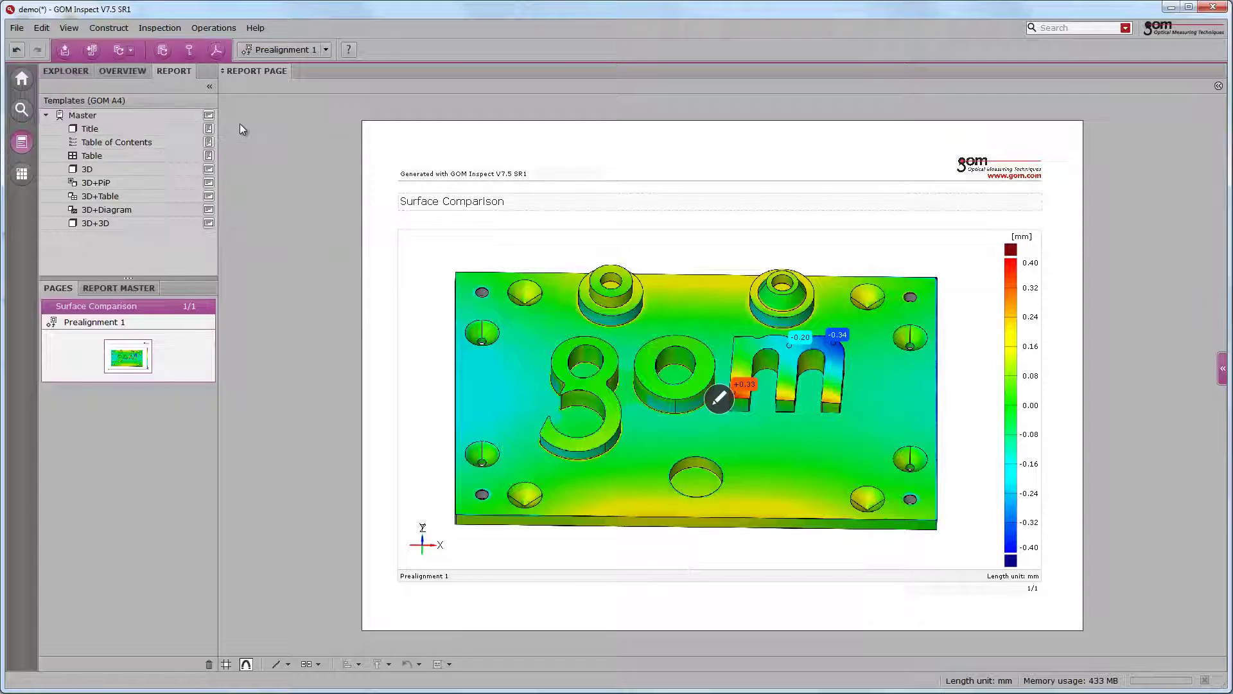
click(217, 50)
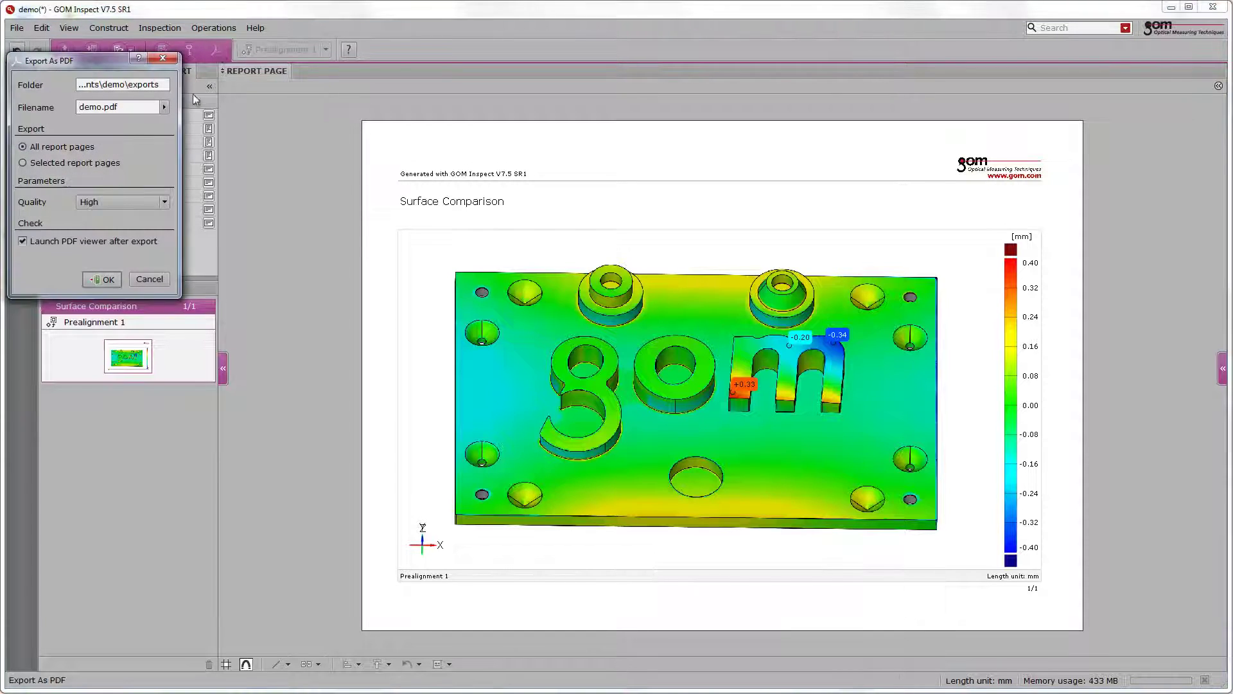
click(106, 279)
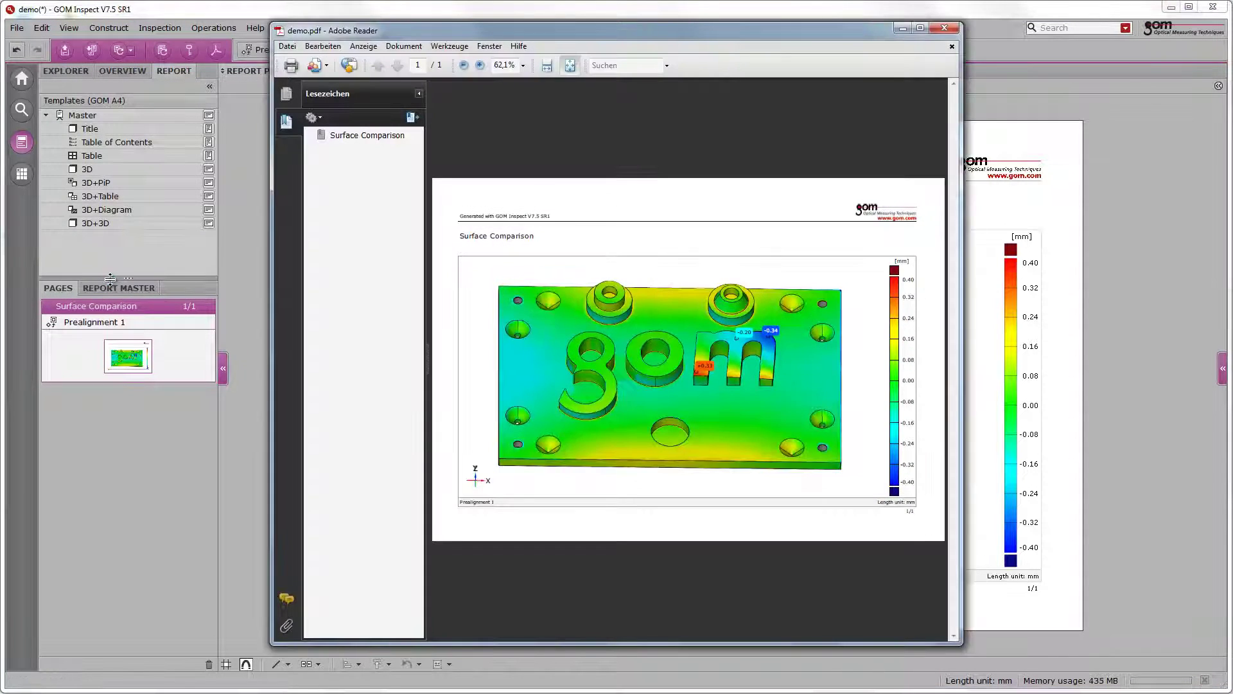